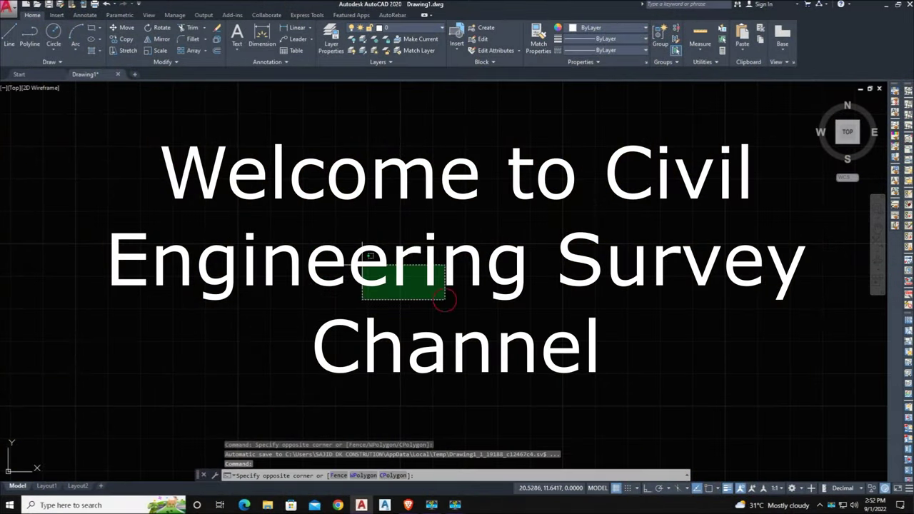
# Set the DIMPOST variable to L=<>mm so dimension text reads L=…mm
pyautogui.click(355, 183)
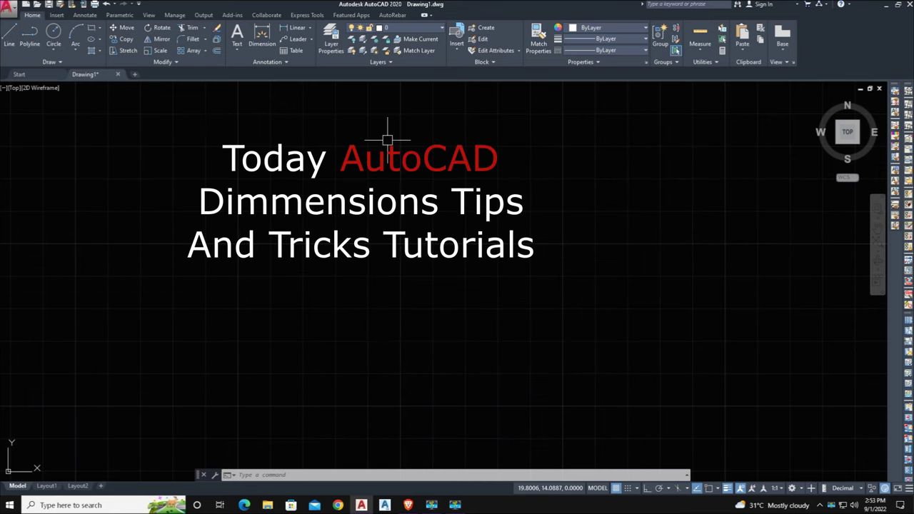
pyautogui.click(510, 316)
pyautogui.click(333, 198)
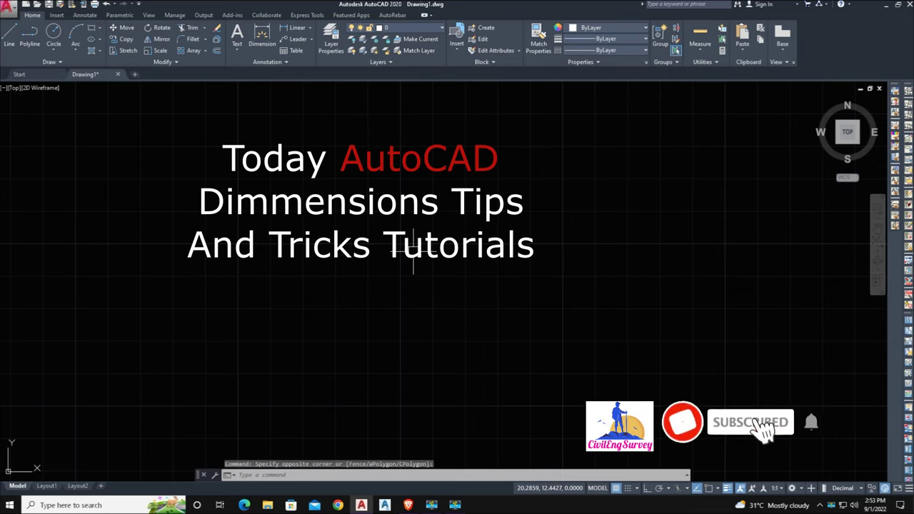
pyautogui.write('dimpo')
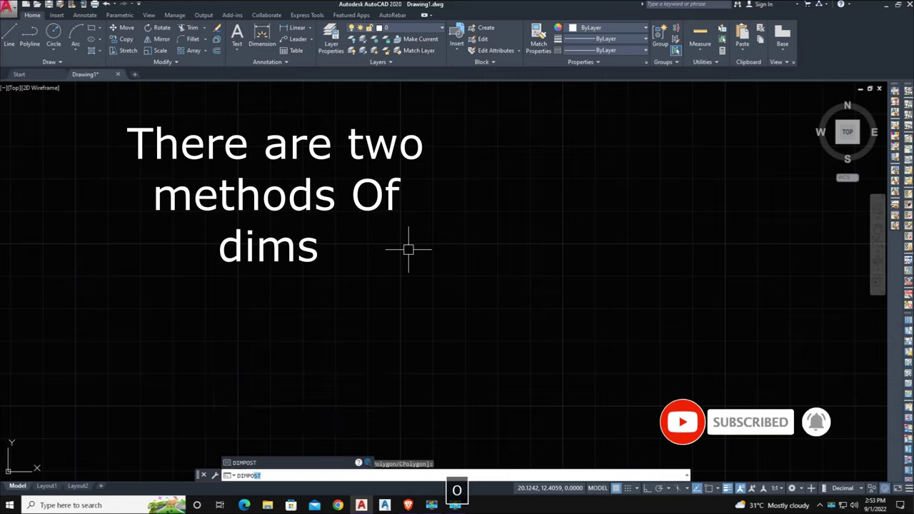
pyautogui.write('t')
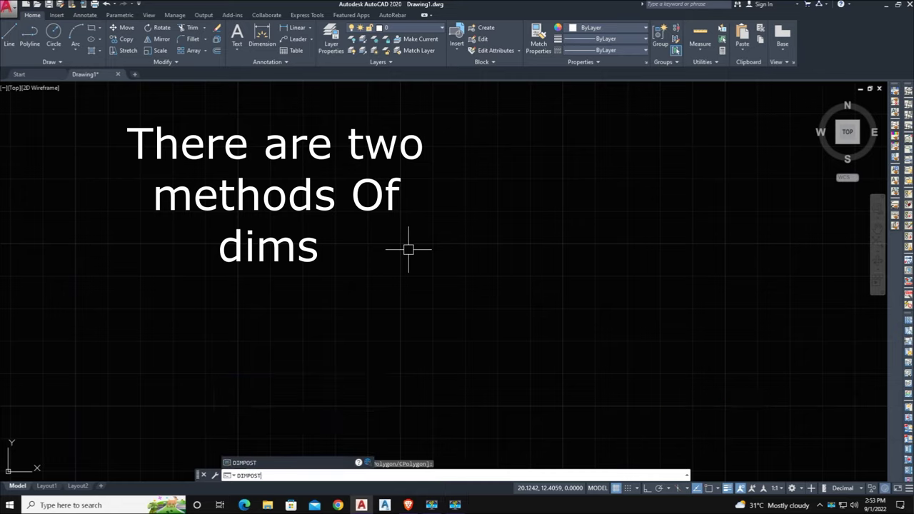
pyautogui.press('space')
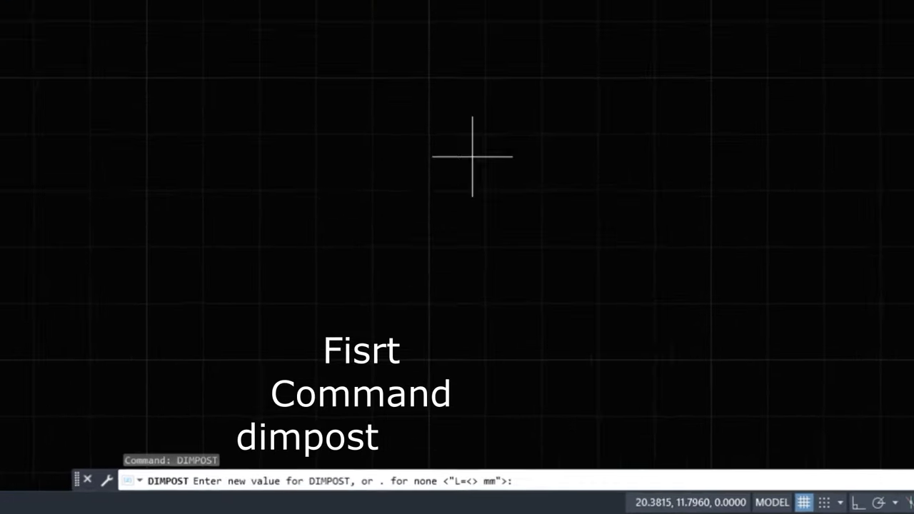
pyautogui.click(459, 483)
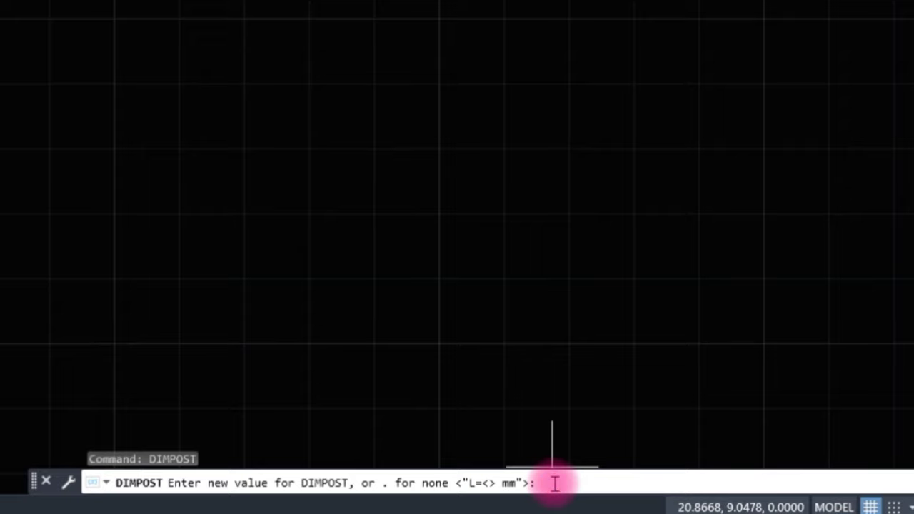
pyautogui.write('L')
pyautogui.write('=')
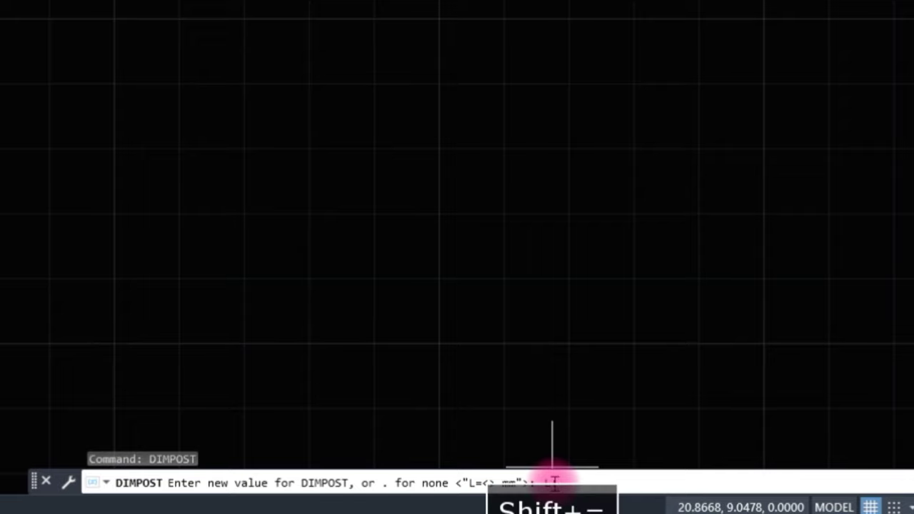
pyautogui.press('BackSpace')
pyautogui.write('=<')
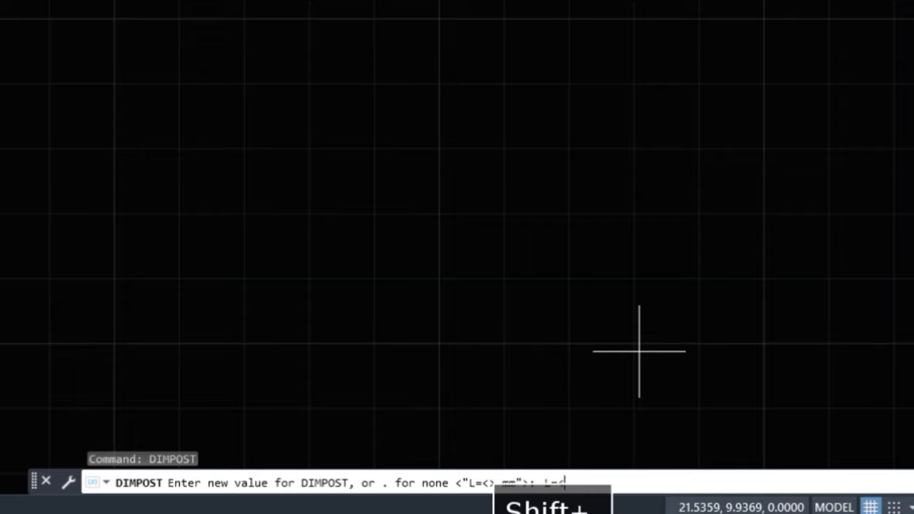
pyautogui.write('>')
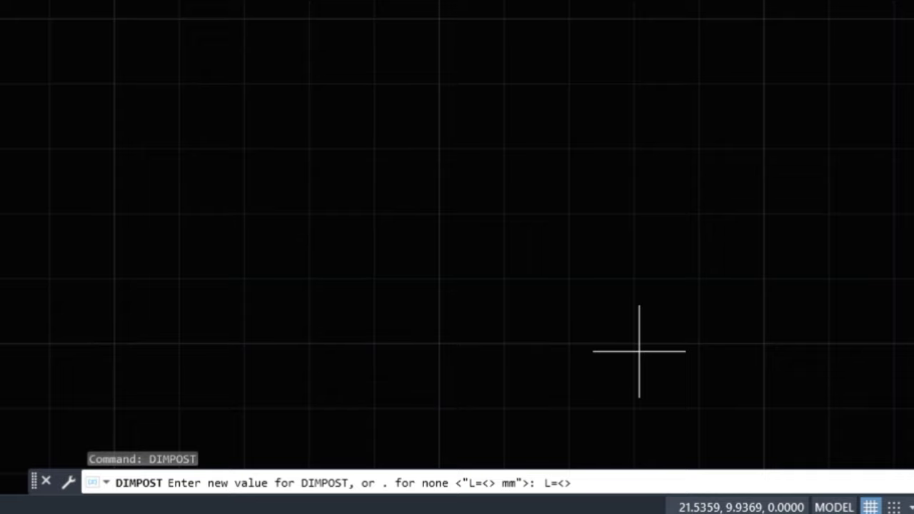
pyautogui.write('mm')
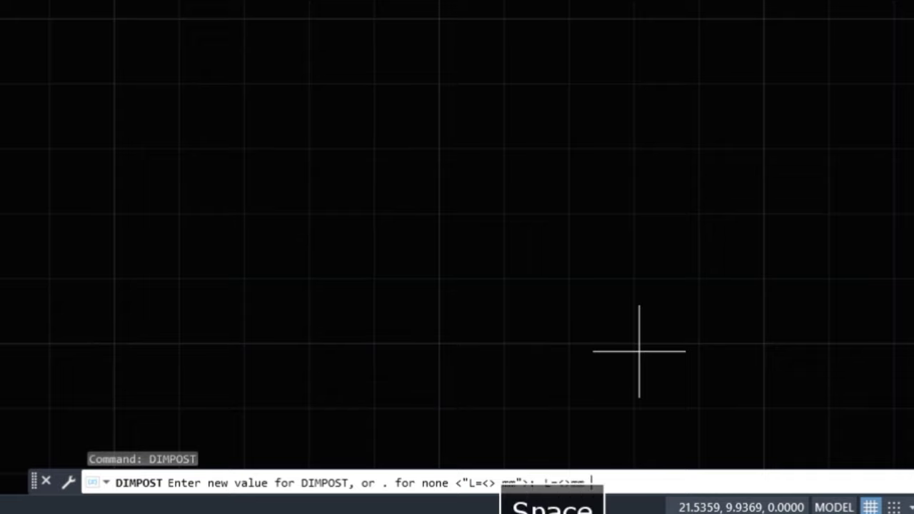
pyautogui.press('Return')
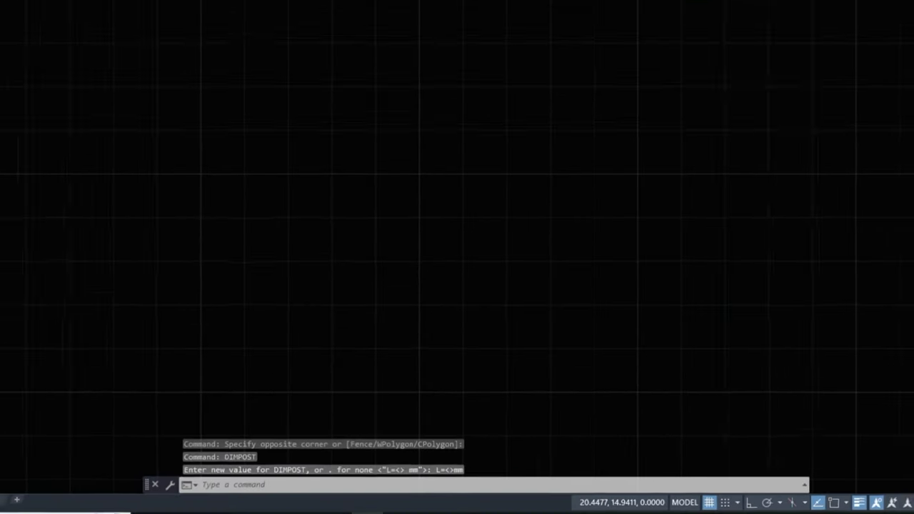
pyautogui.click(304, 27)
# Dimension the top line horizontally, producing a label reading L=4.4192mm
pyautogui.click(310, 224)
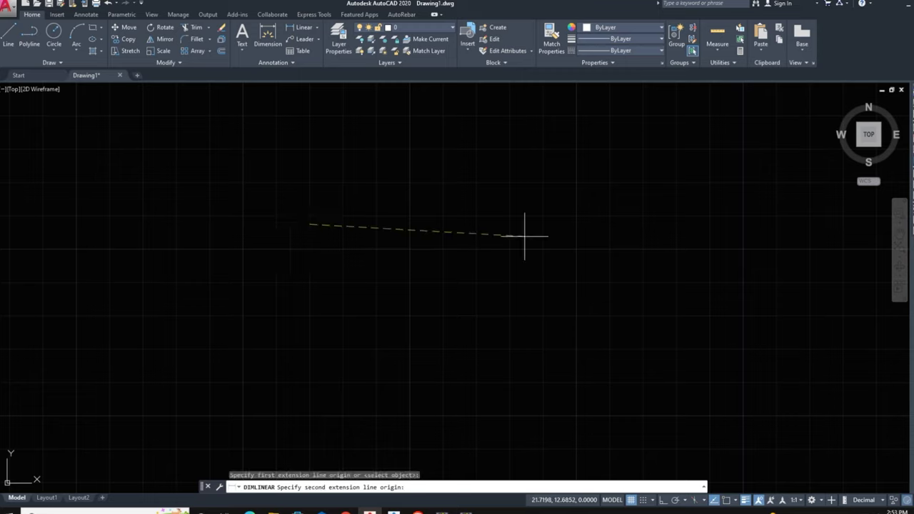
pyautogui.click(605, 223)
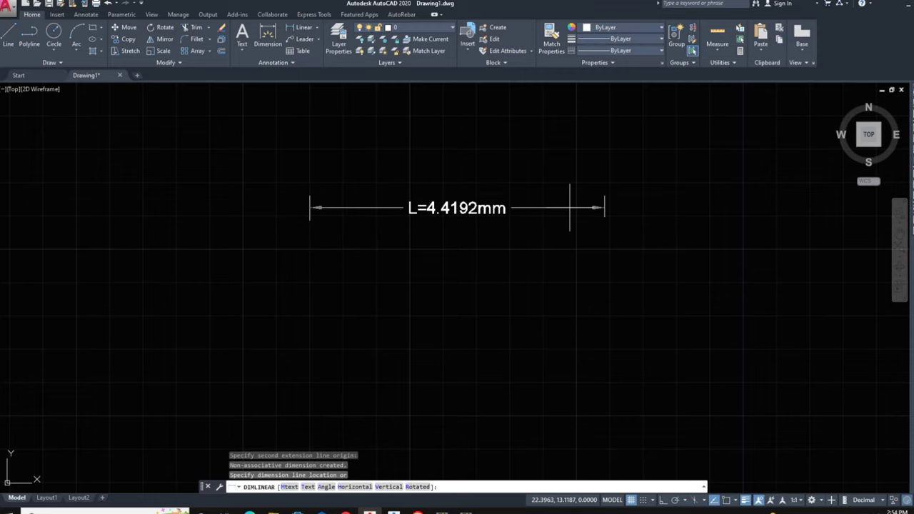
pyautogui.click(570, 203)
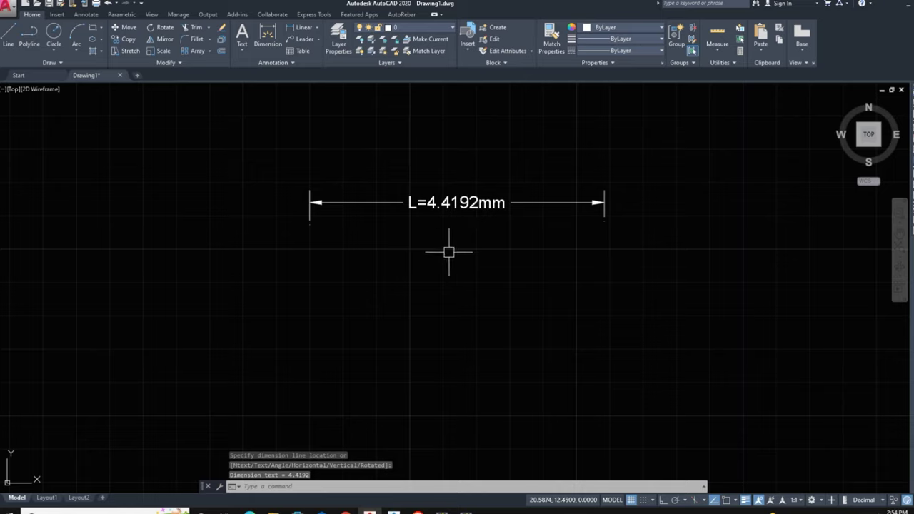
pyautogui.write('dmpo')
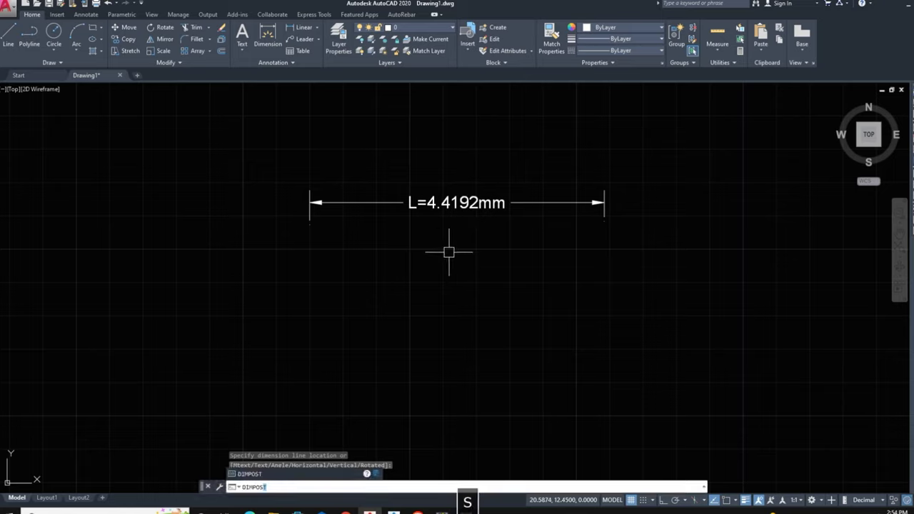
# Change DIMPOST to L=<>inch so new dimensions end in inch
pyautogui.press('space')
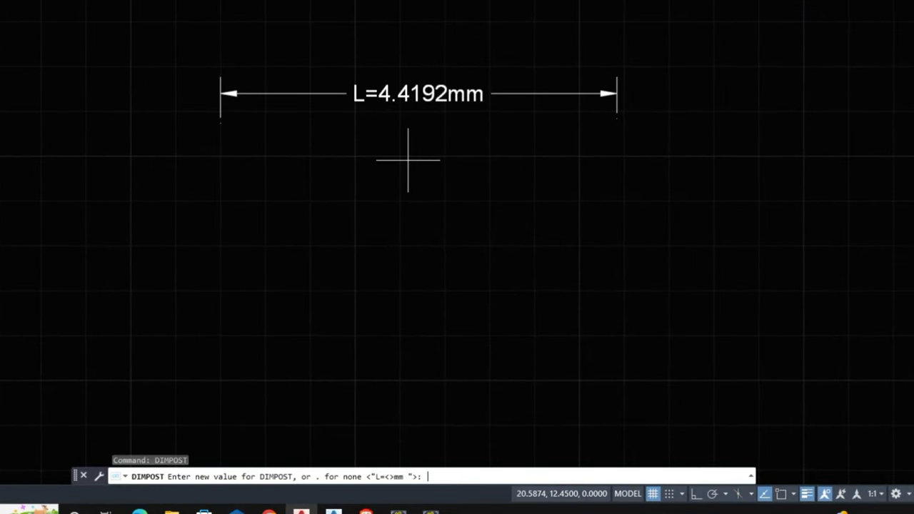
pyautogui.write('L')
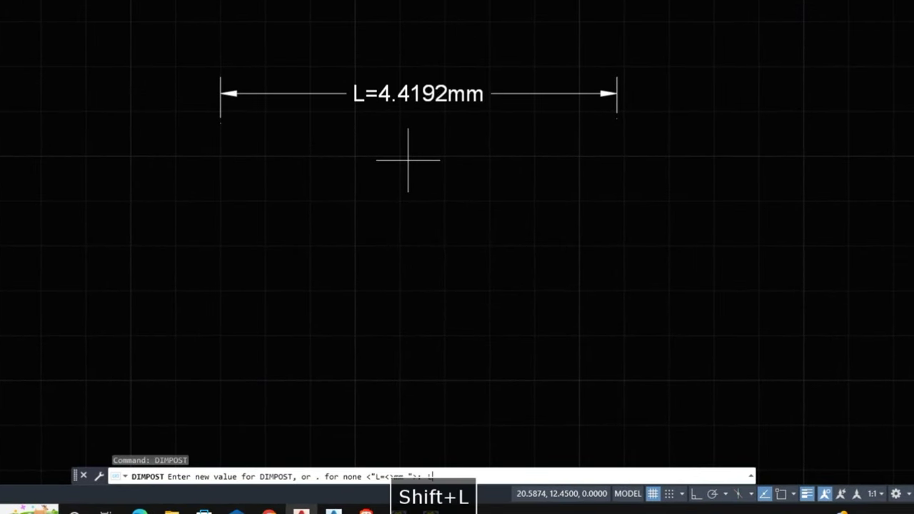
pyautogui.write('=')
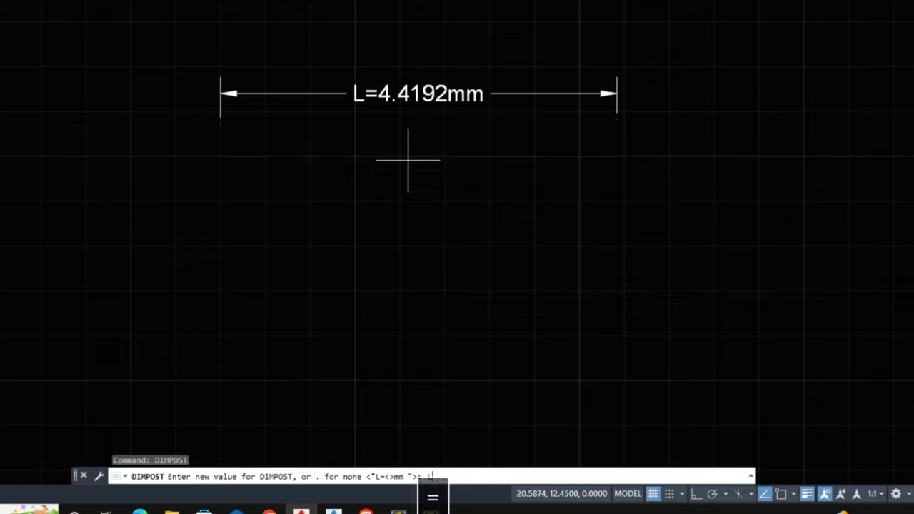
pyautogui.write('<>')
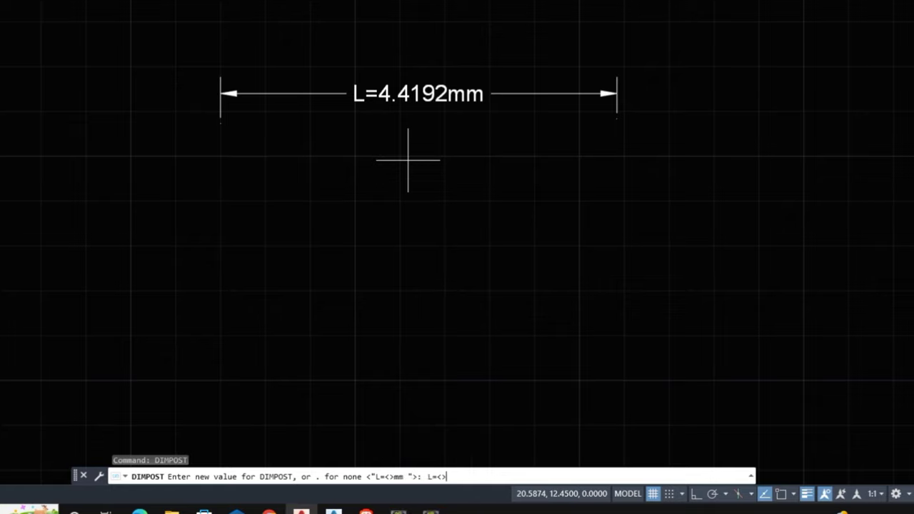
pyautogui.write('in')
pyautogui.press('Return')
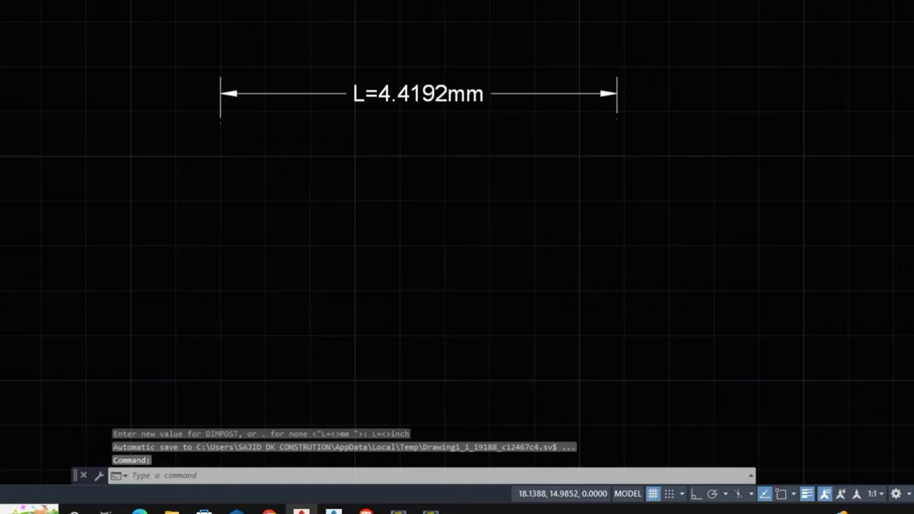
pyautogui.write('dli')
pyautogui.press('Return')
# Place an L=4.1324inch linear dimension below the mm dimension
pyautogui.click(221, 154)
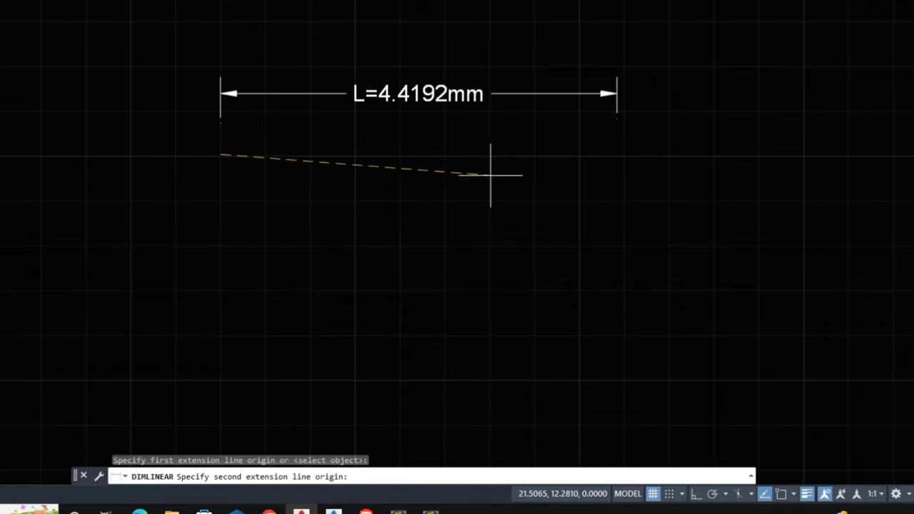
pyautogui.click(590, 161)
pyautogui.click(589, 150)
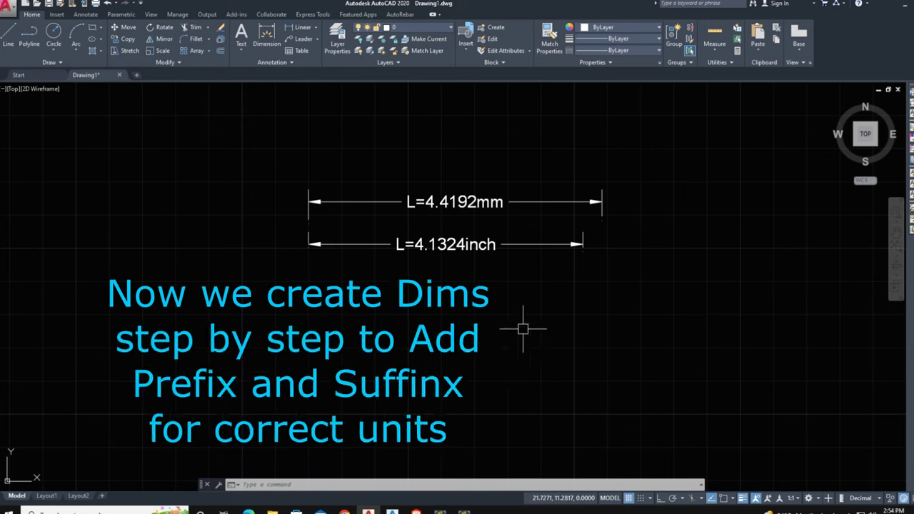
# Crossing-select both dimensions and delete them
pyautogui.click(679, 290)
pyautogui.click(246, 152)
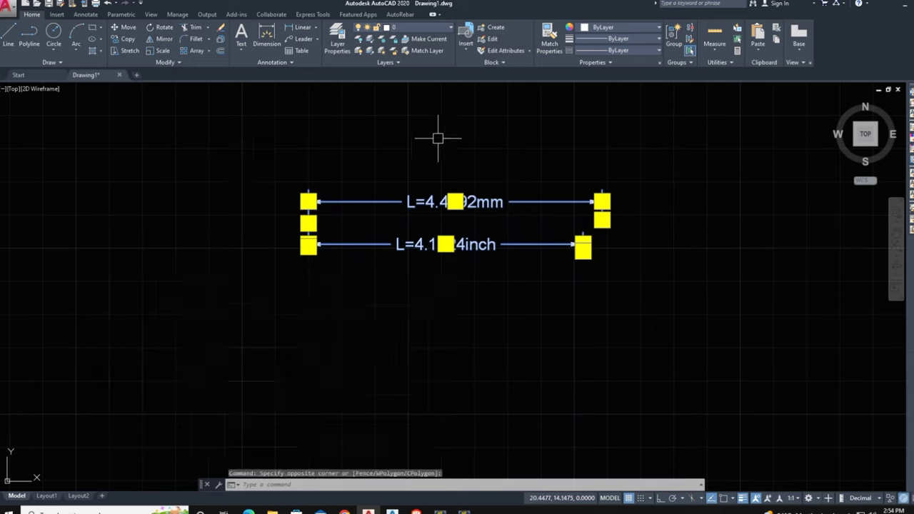
pyautogui.press('Escape')
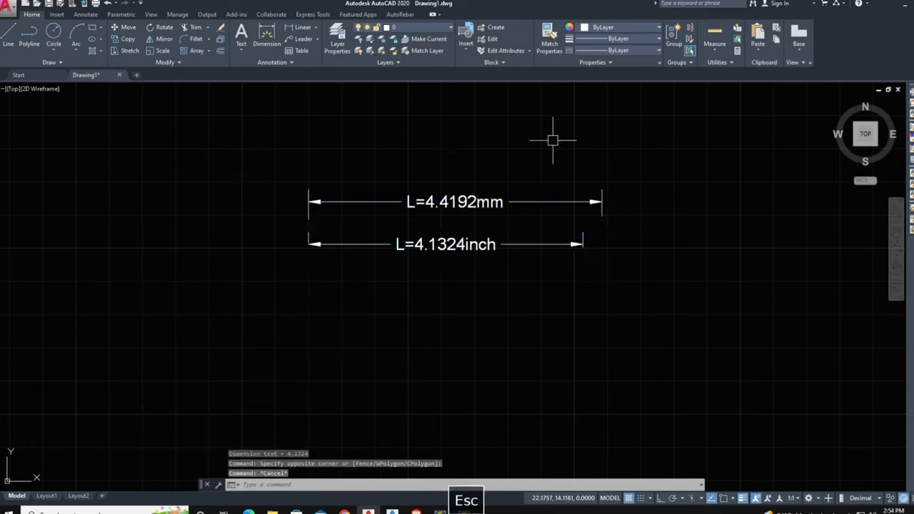
pyautogui.click(627, 350)
pyautogui.click(281, 132)
pyautogui.press('Delete')
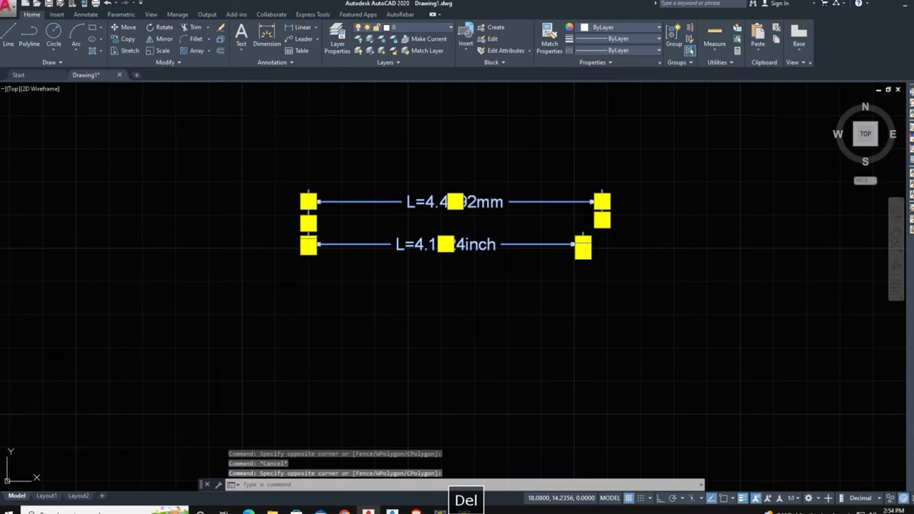
# Open the Dimension Style Manager with D, select Standard, then cancel and close it
pyautogui.write('D')
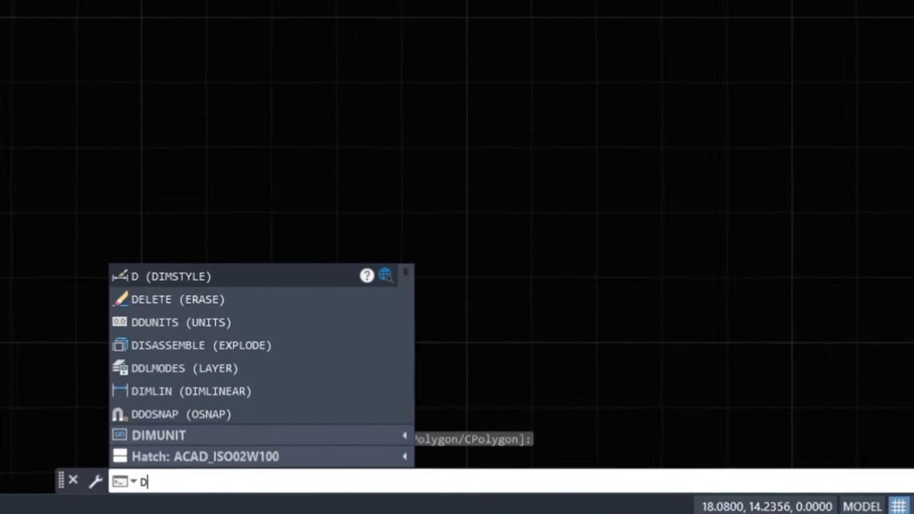
pyautogui.click(174, 274)
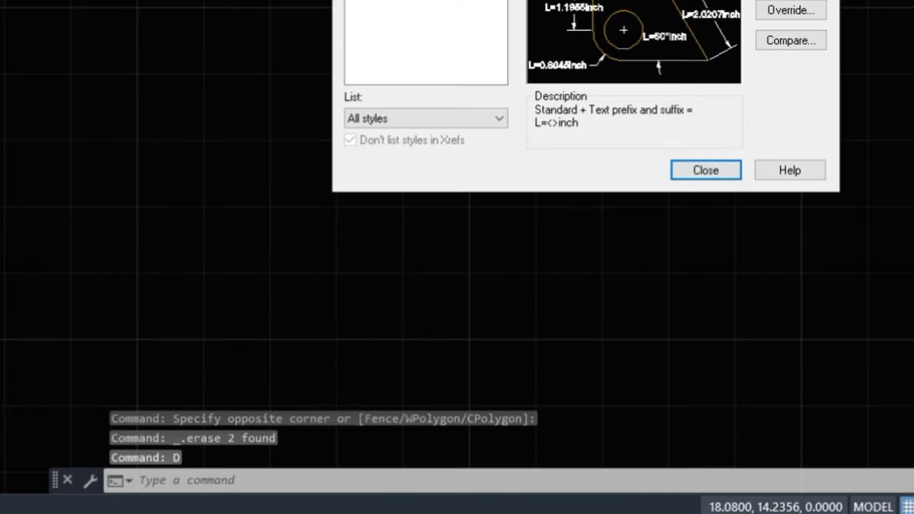
pyautogui.click(366, 42)
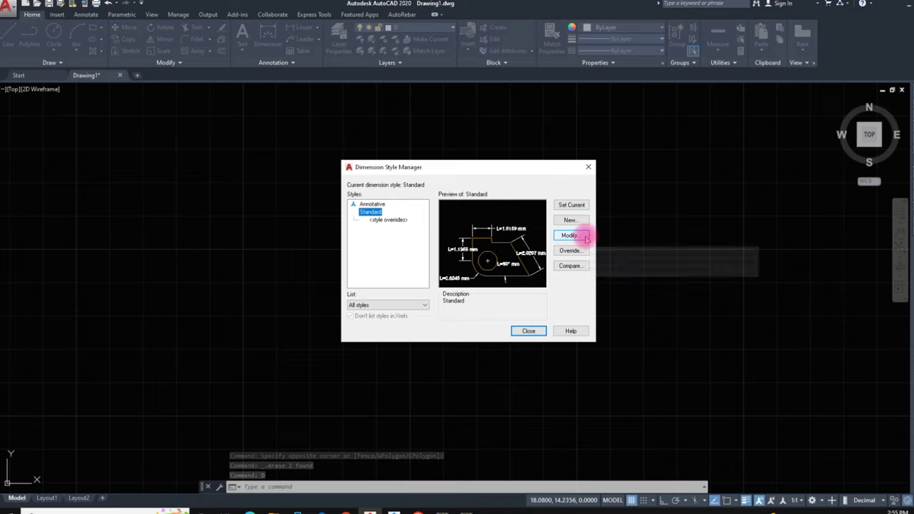
pyautogui.click(570, 221)
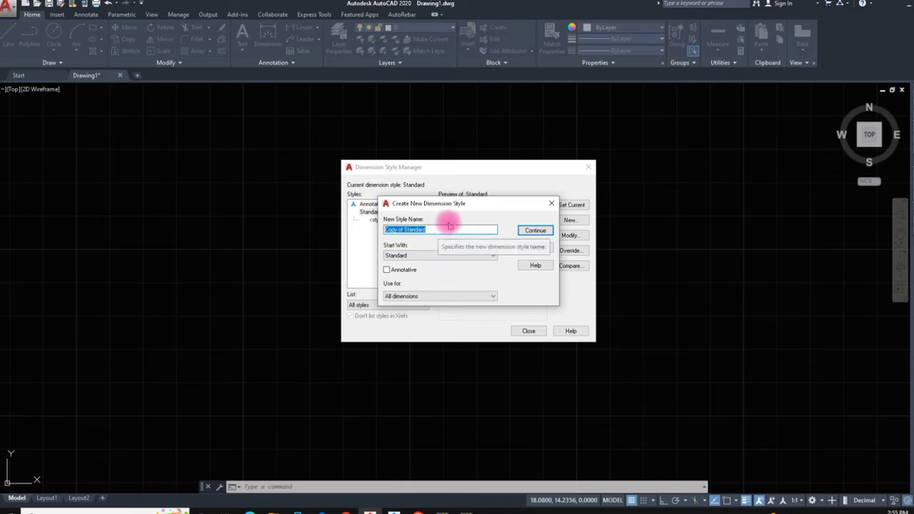
pyautogui.click(551, 205)
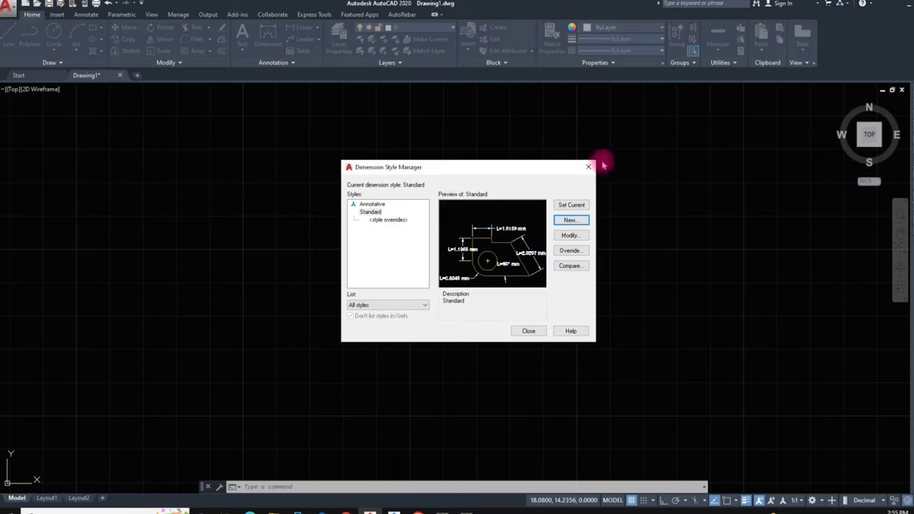
pyautogui.click(588, 168)
pyautogui.click(425, 28)
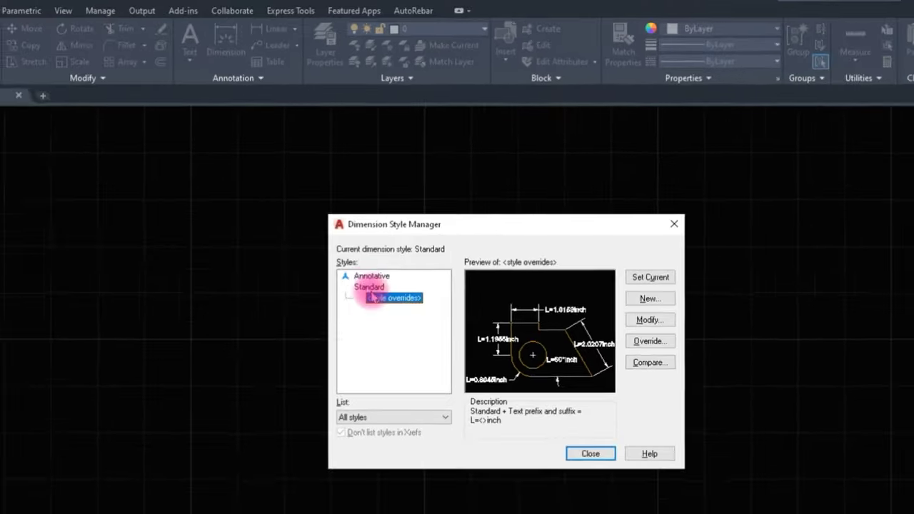
# Review the Standard style's Primary Units and Lines settings in the Modify dialog
pyautogui.click(369, 287)
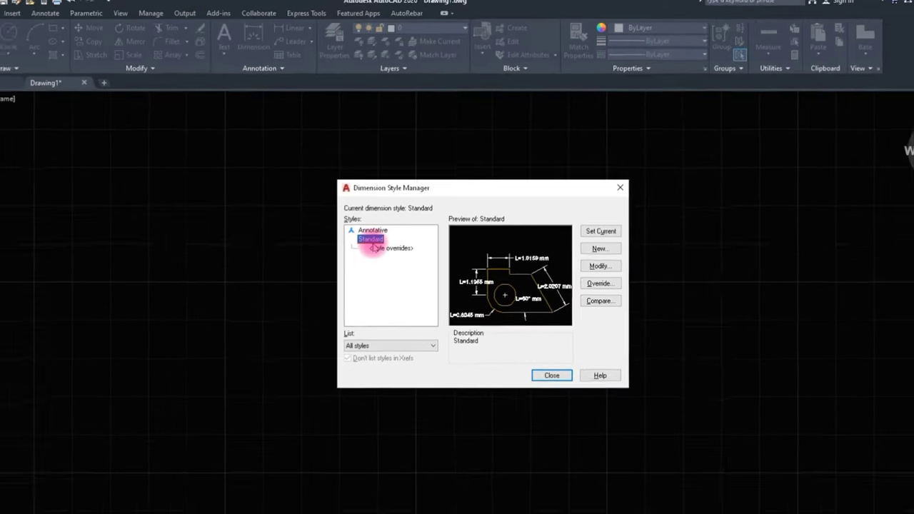
pyautogui.click(573, 237)
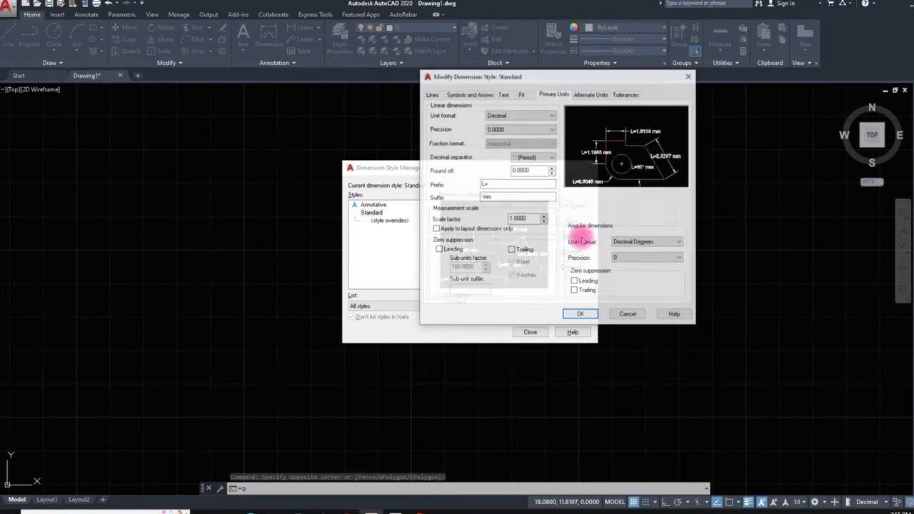
pyautogui.click(432, 95)
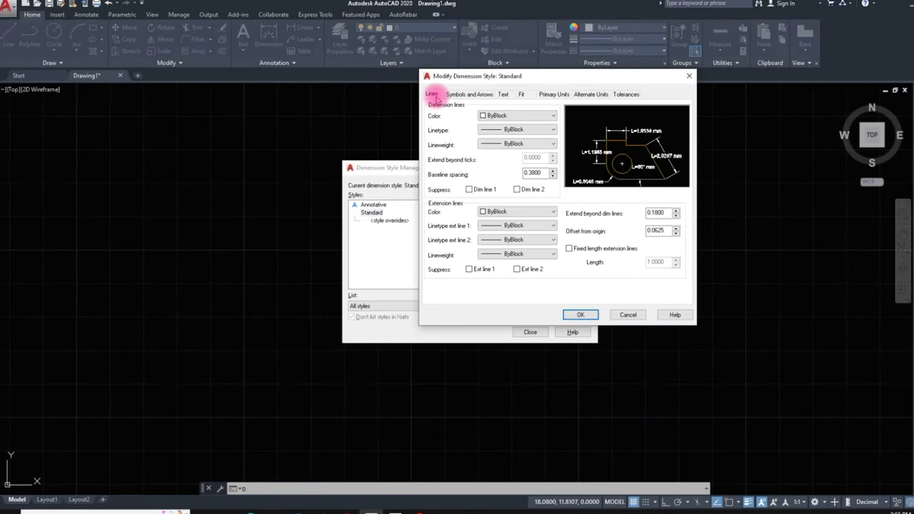
pyautogui.click(686, 77)
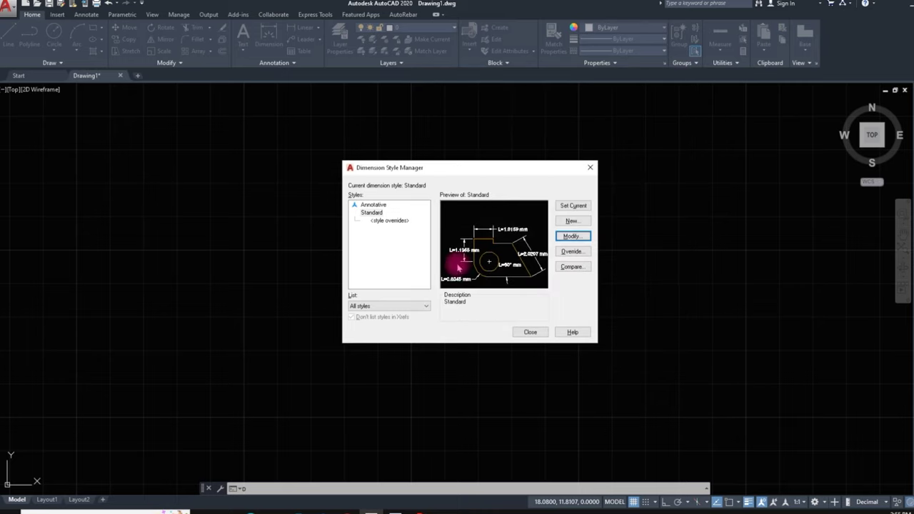
pyautogui.click(571, 222)
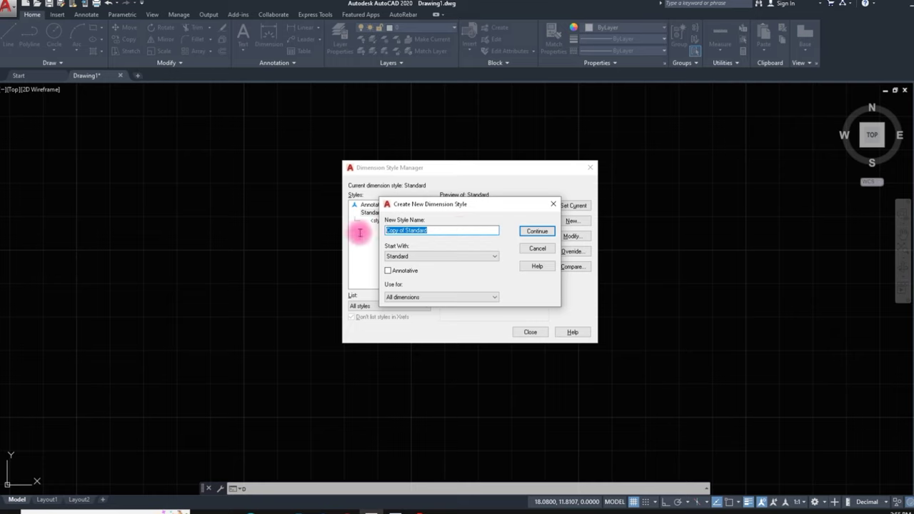
# Name the new style Dim for Foot and give it Architectural tick arrowheads
pyautogui.write('Dim')
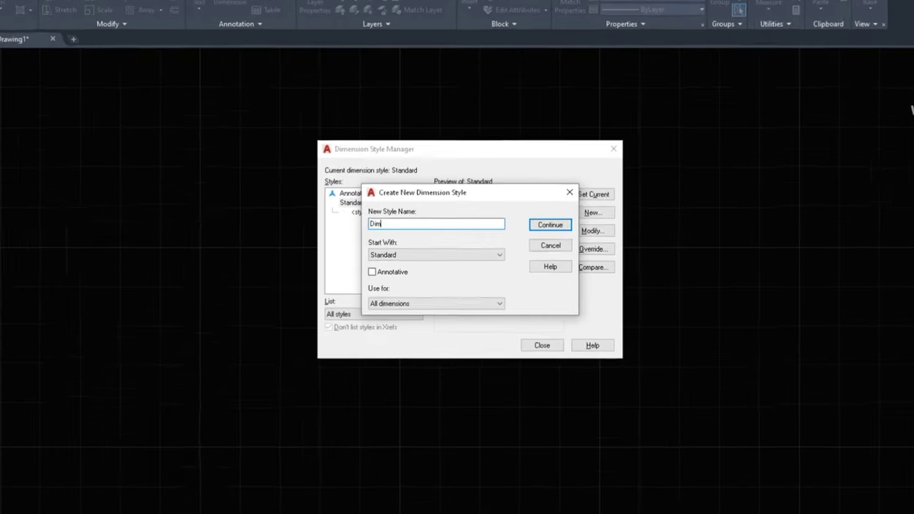
pyautogui.write(' for Foot')
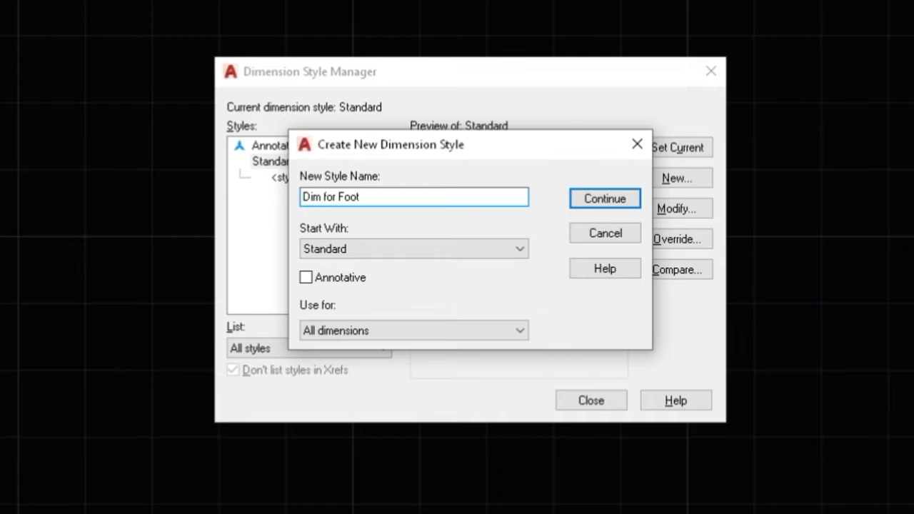
pyautogui.click(620, 200)
pyautogui.click(607, 199)
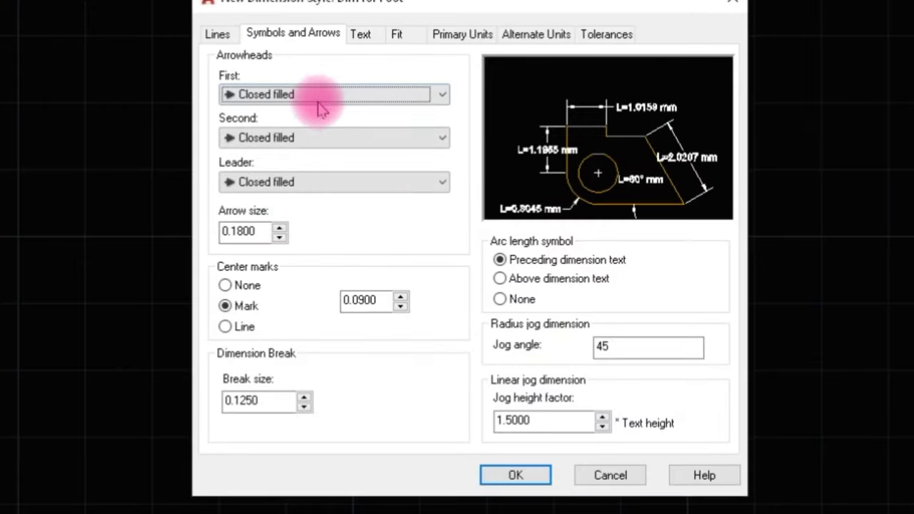
pyautogui.click(320, 104)
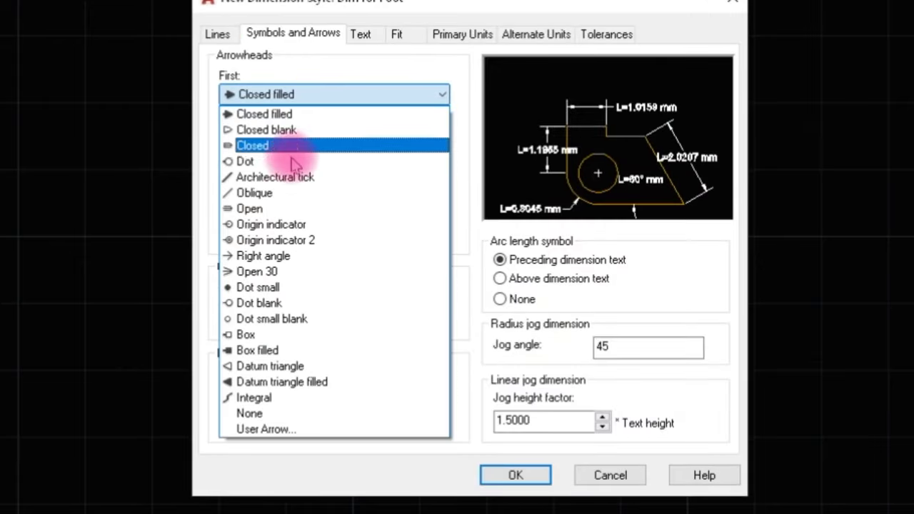
pyautogui.click(288, 178)
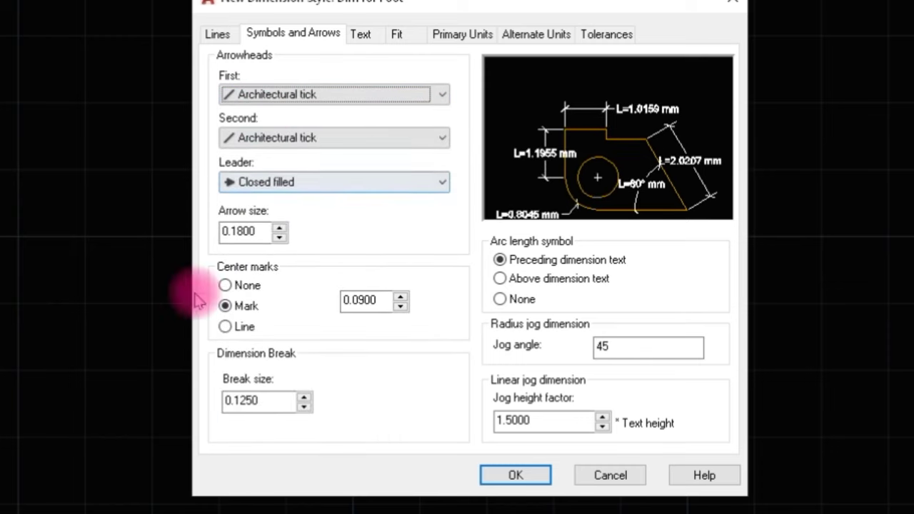
# Set primary unit precision to 0.000 and replace the mm suffix with Foot
pyautogui.click(359, 36)
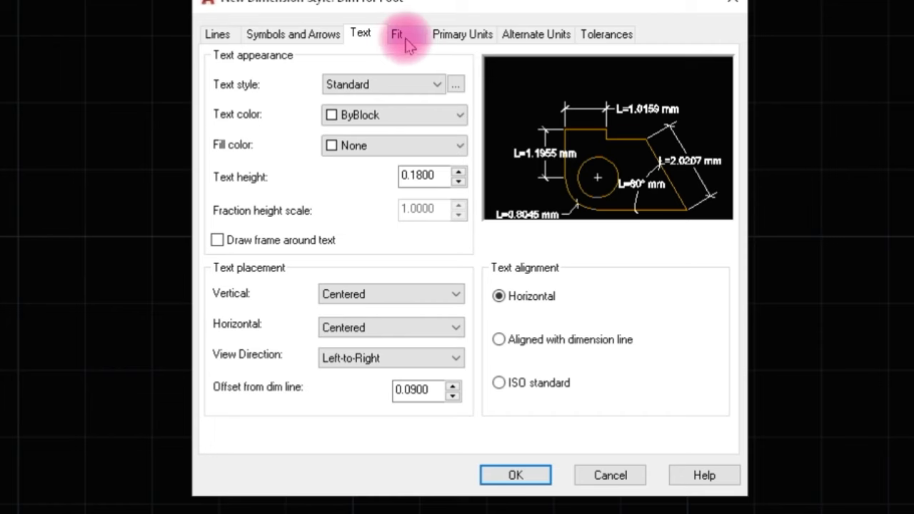
pyautogui.click(404, 39)
pyautogui.click(447, 36)
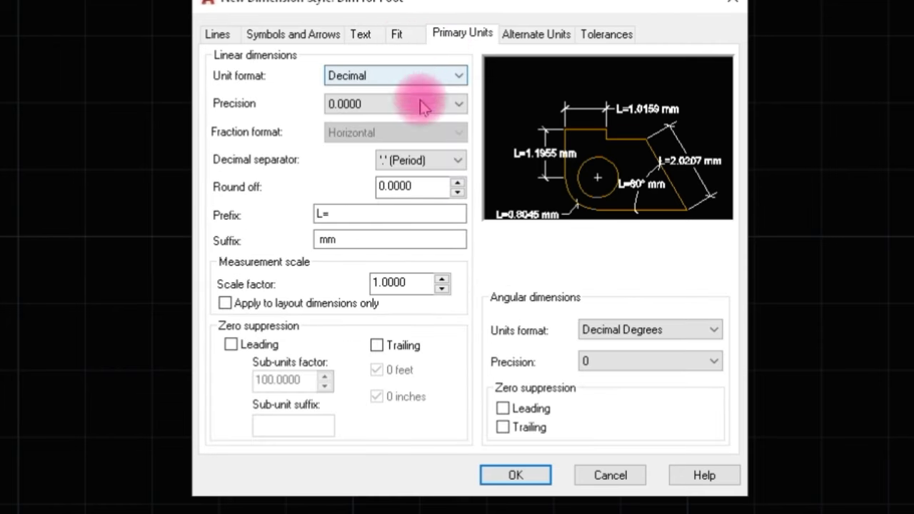
pyautogui.click(404, 104)
pyautogui.click(384, 159)
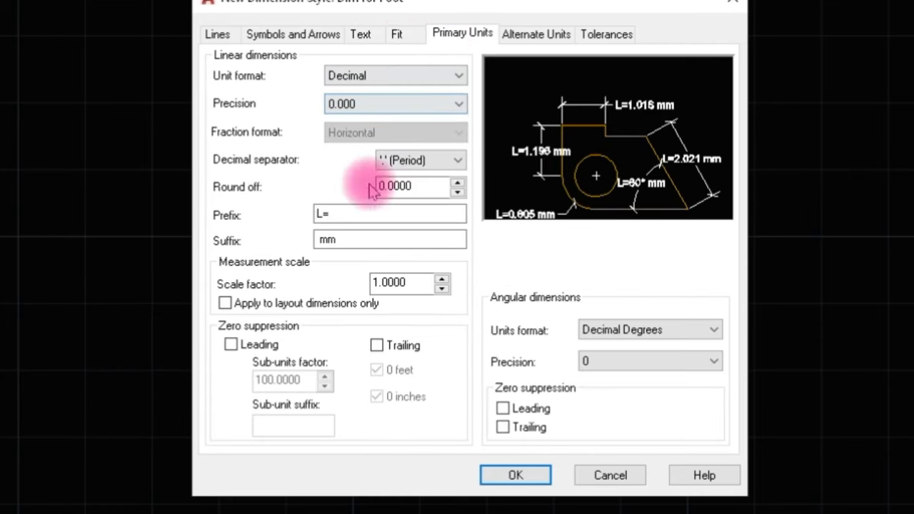
pyautogui.click(352, 239)
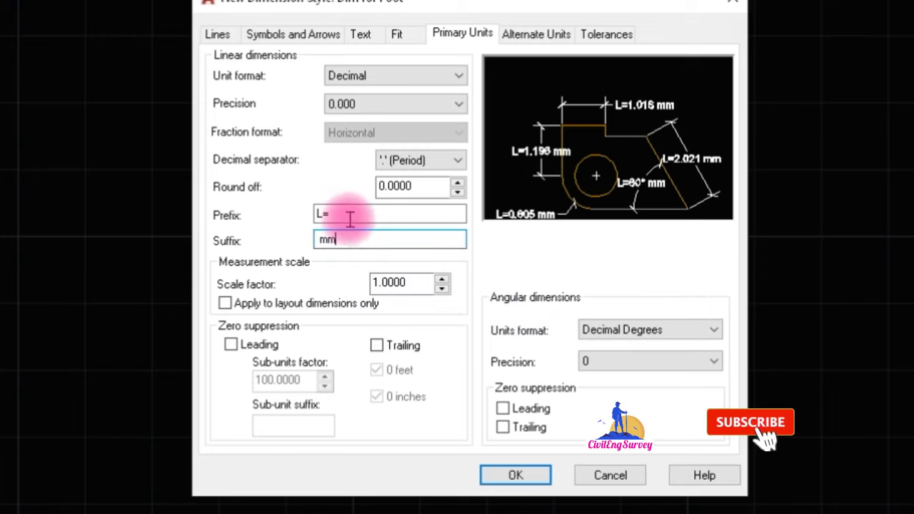
pyautogui.click(350, 216)
pyautogui.click(364, 244)
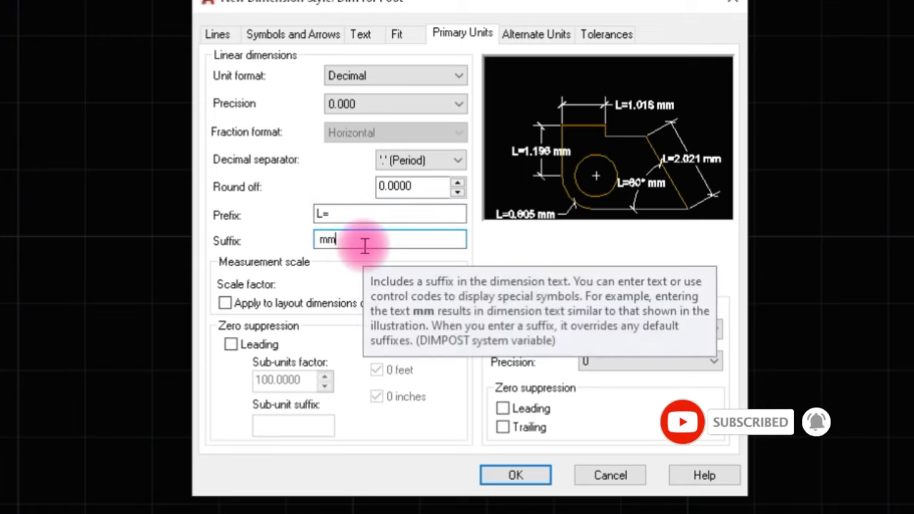
pyautogui.press('BackSpace')
pyautogui.press('BackSpace')
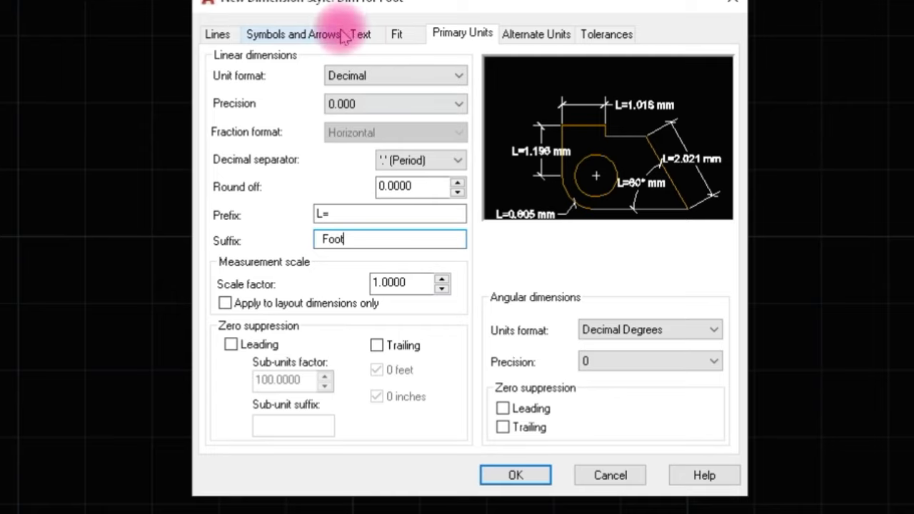
# Keep ByBlock text colour and Standard text style, then save Dim for Foot as current
pyautogui.click(300, 36)
pyautogui.click(363, 35)
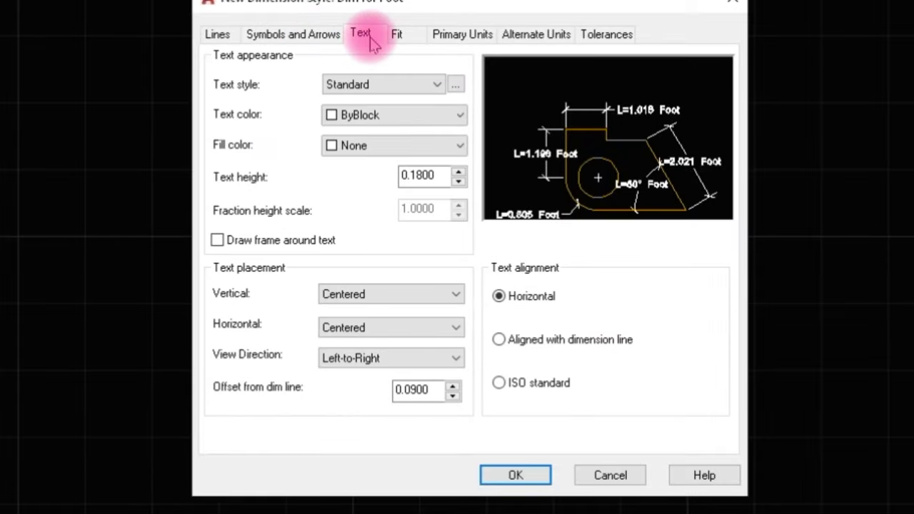
pyautogui.click(446, 118)
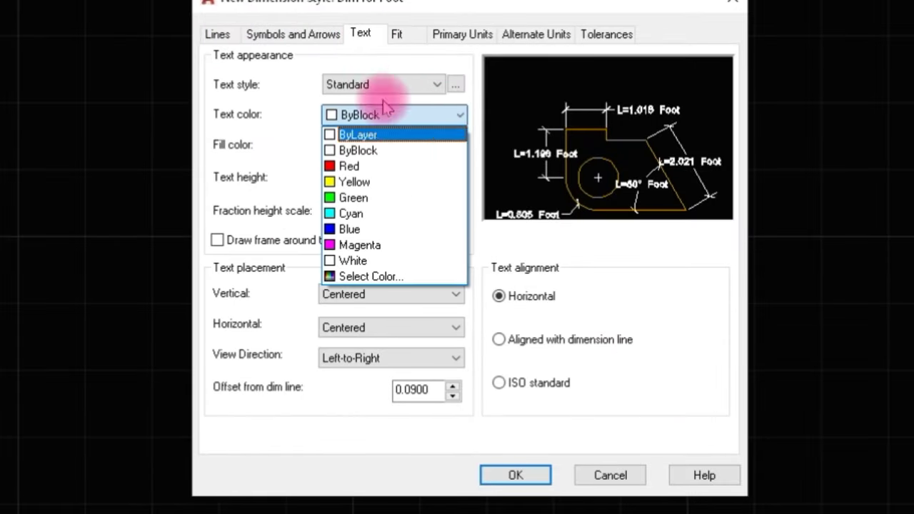
pyautogui.click(402, 118)
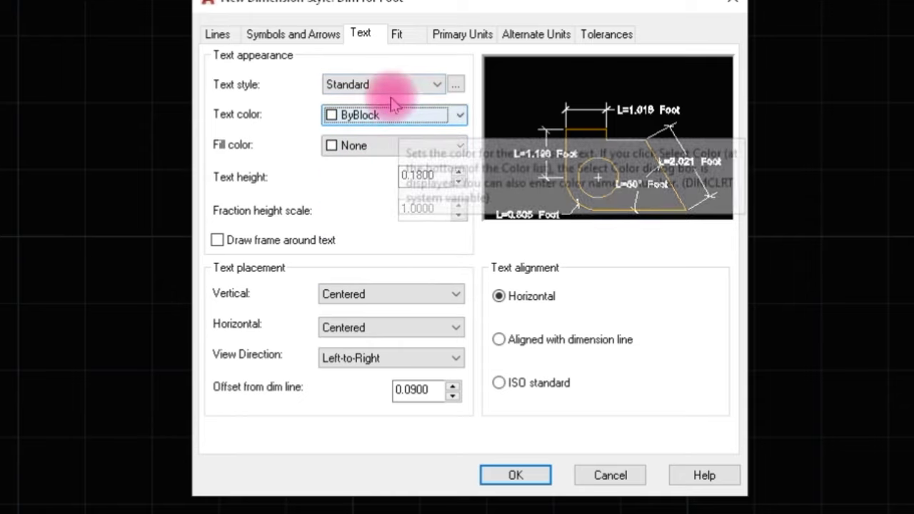
pyautogui.click(434, 87)
pyautogui.click(460, 64)
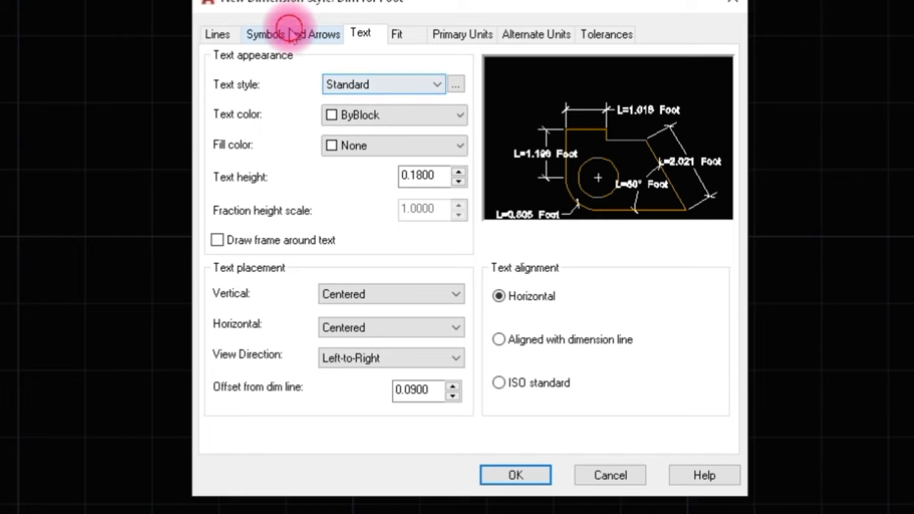
pyautogui.click(304, 32)
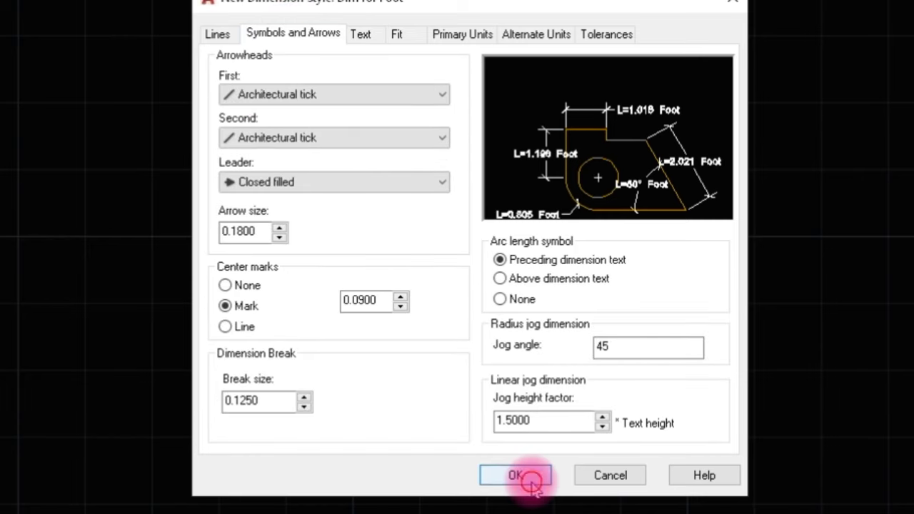
pyautogui.click(518, 476)
pyautogui.click(428, 262)
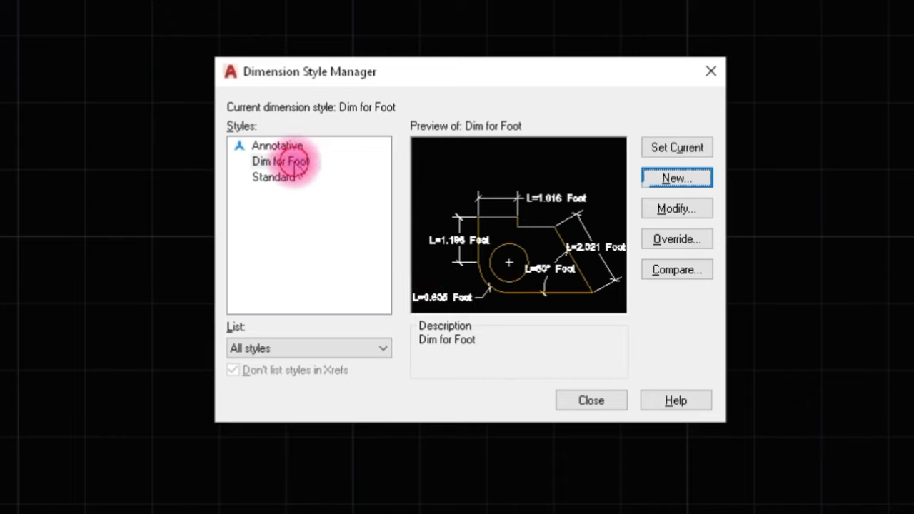
# Start a new style from Dim for Foot and name it Dim for Meter
pyautogui.click(296, 161)
pyautogui.click(688, 183)
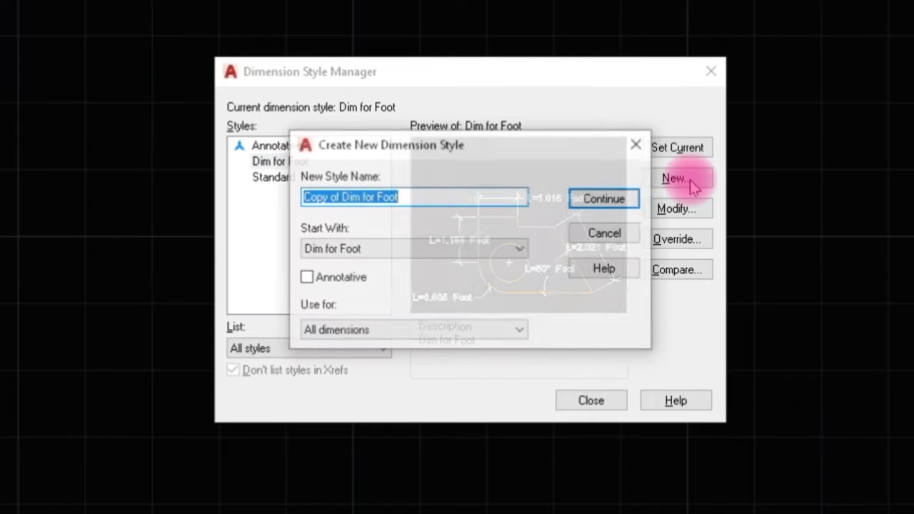
pyautogui.click(448, 200)
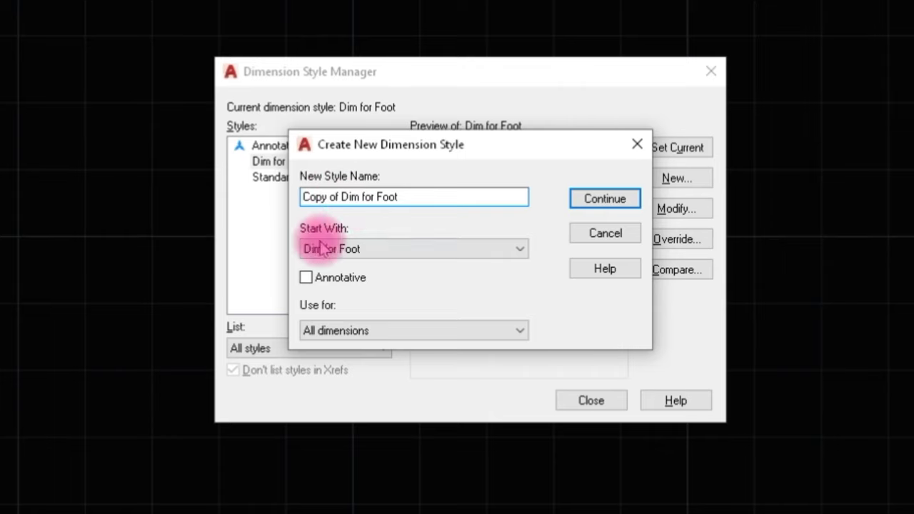
pyautogui.moveTo(342, 197); pyautogui.dragTo(279, 198)
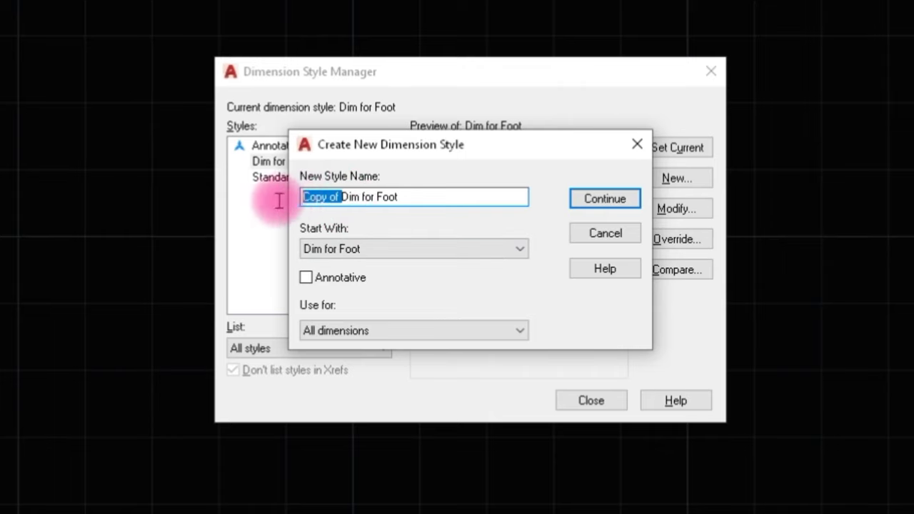
pyautogui.press('BackSpace')
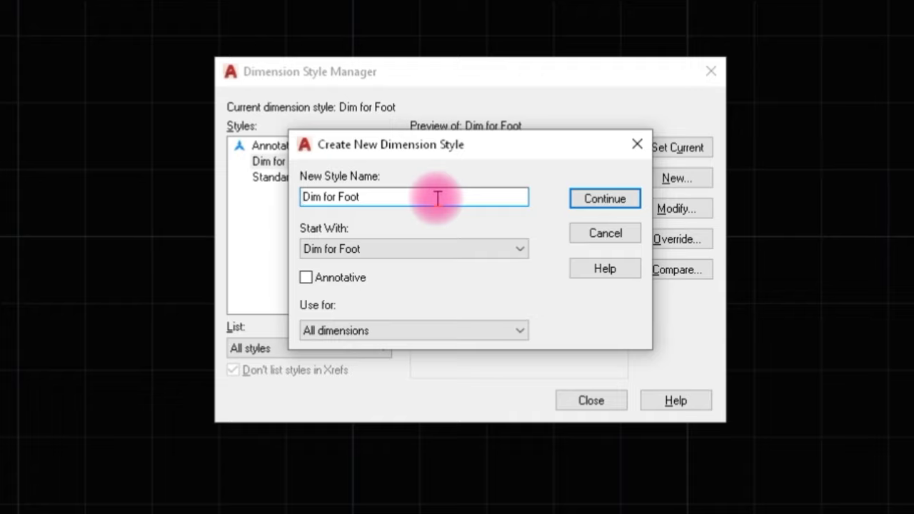
pyautogui.click(375, 198)
pyautogui.write('Me')
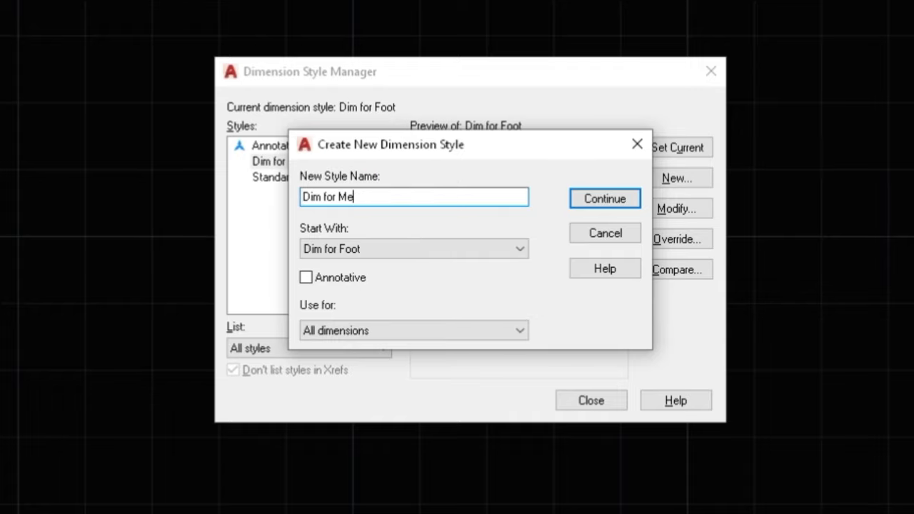
pyautogui.click(577, 197)
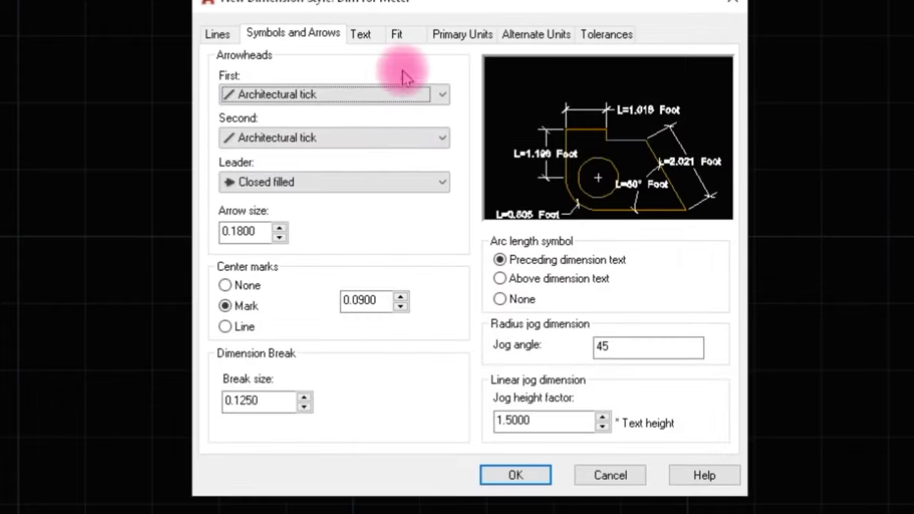
# Set the Dim for Meter primary units suffix to Meter and save the style
pyautogui.click(378, 35)
pyautogui.click(462, 34)
pyautogui.click(370, 238)
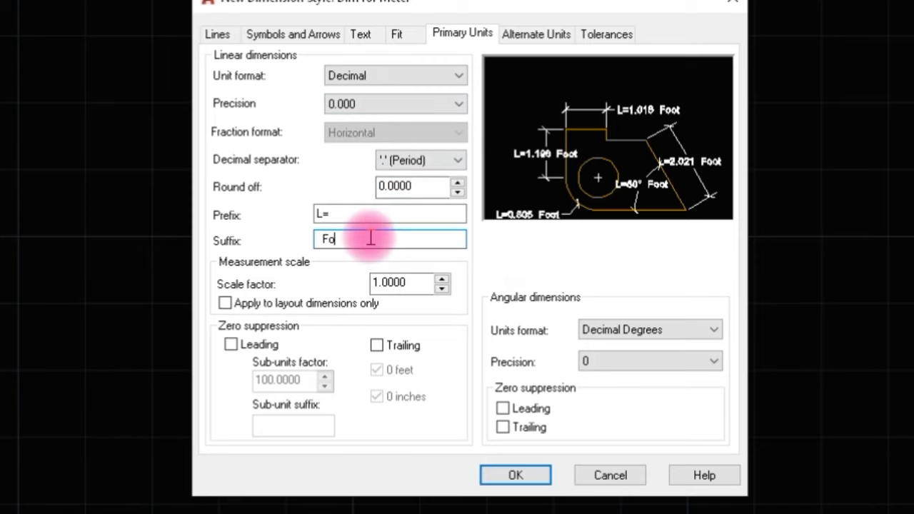
pyautogui.write('Meter')
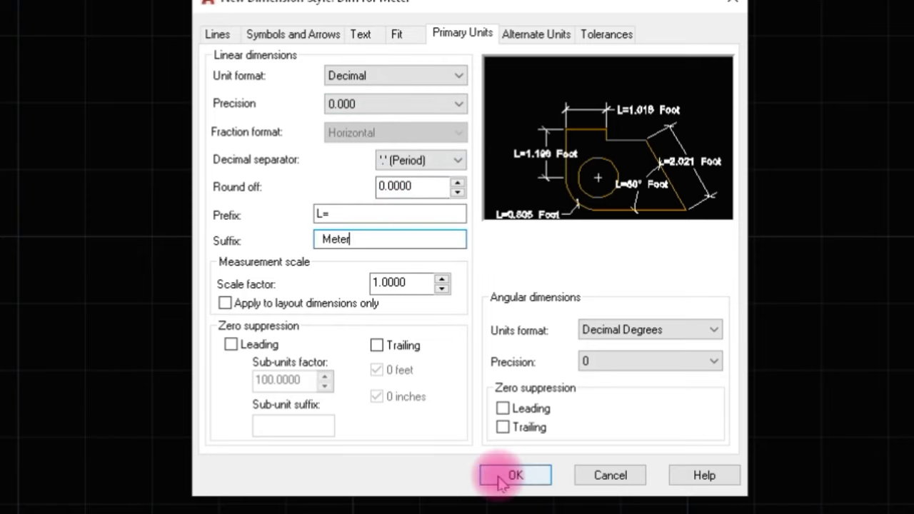
pyautogui.click(509, 475)
pyautogui.click(672, 179)
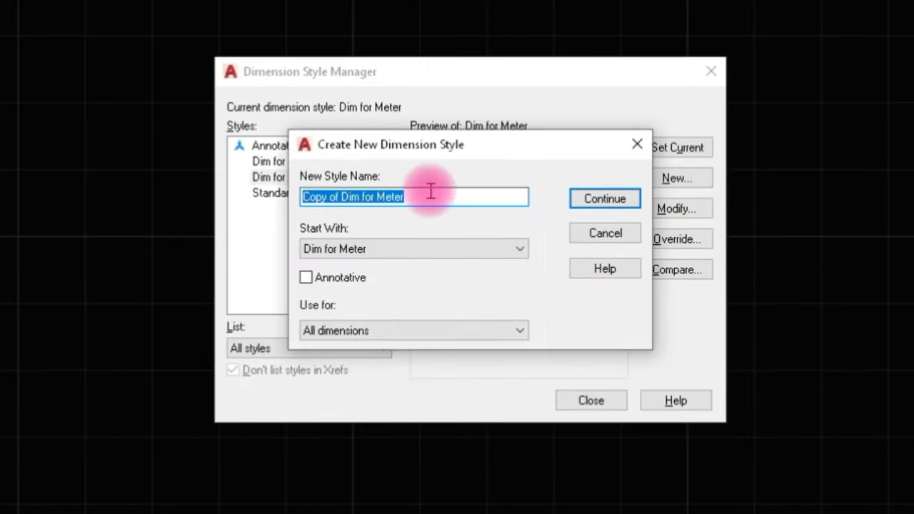
# Create Dim for Inch with its suffix changed from Meter to Inch
pyautogui.write('Dim for Inch')
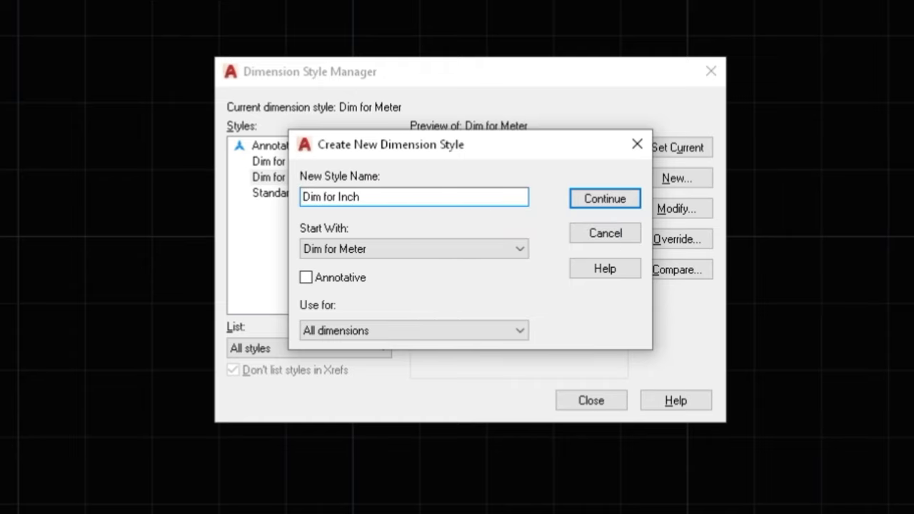
pyautogui.click(610, 199)
pyautogui.doubleClick(319, 241)
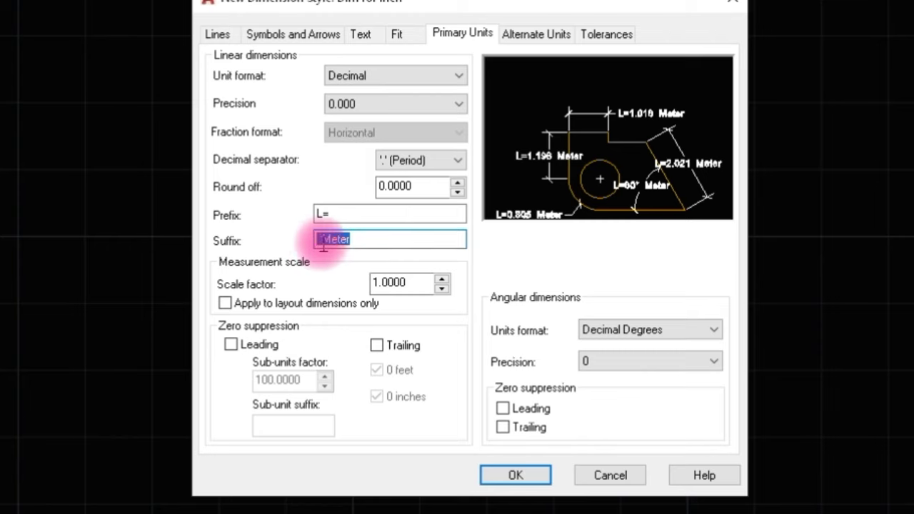
pyautogui.write('Ic')
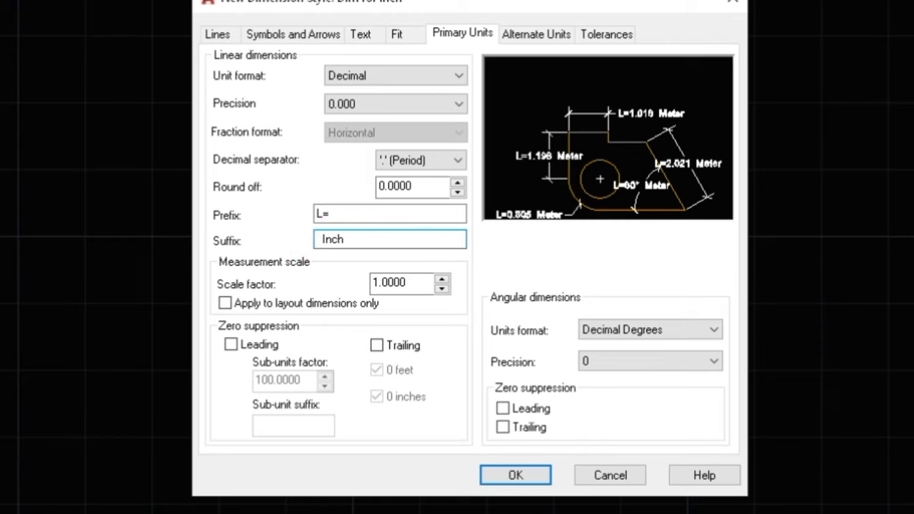
pyautogui.click(516, 474)
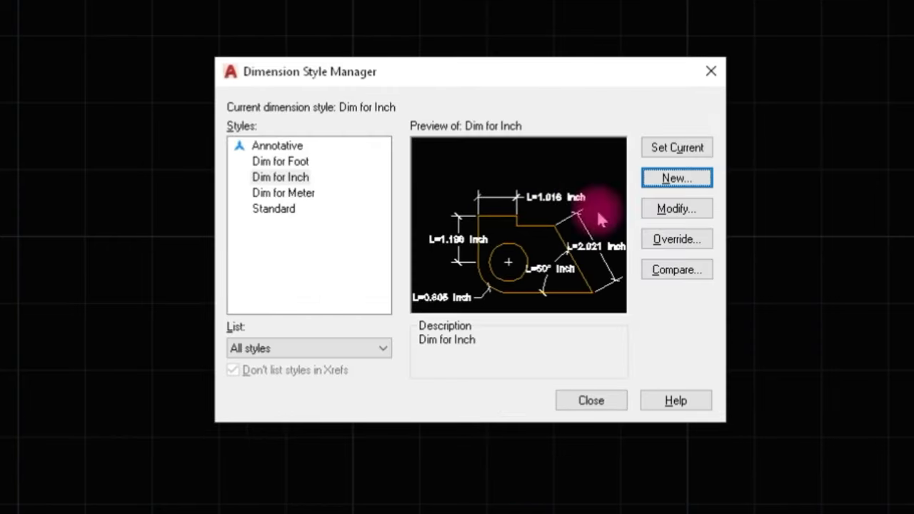
# Create Dim for MM from Dim for Inch with the suffix mm
pyautogui.click(676, 178)
pyautogui.moveTo(341, 197); pyautogui.dragTo(249, 204)
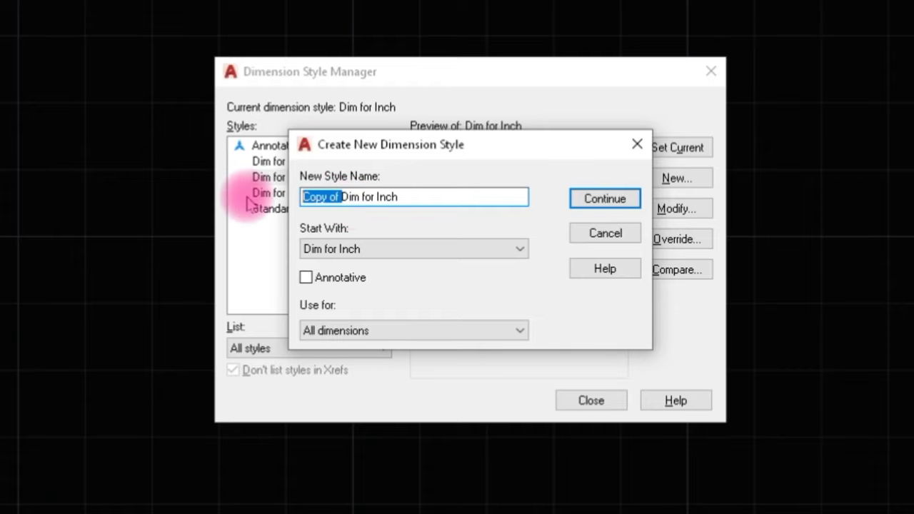
pyautogui.click(367, 191)
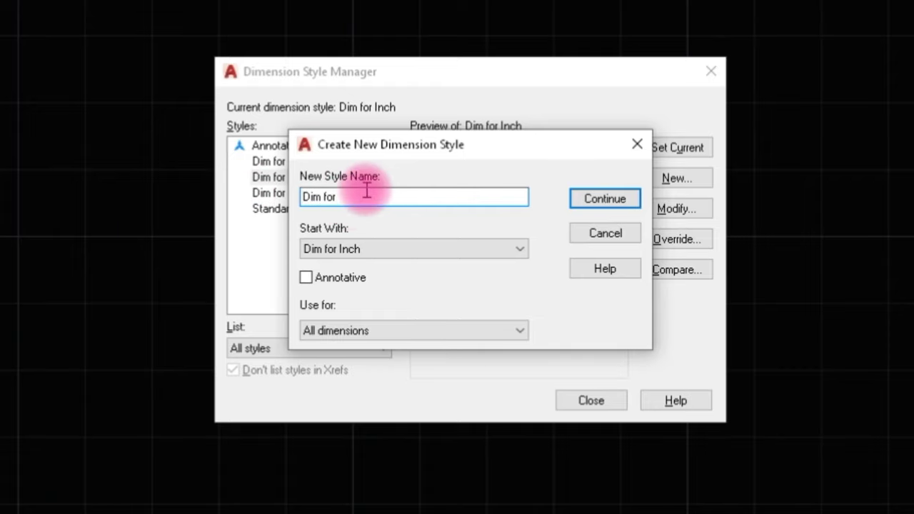
pyautogui.write('MM')
pyautogui.click(611, 203)
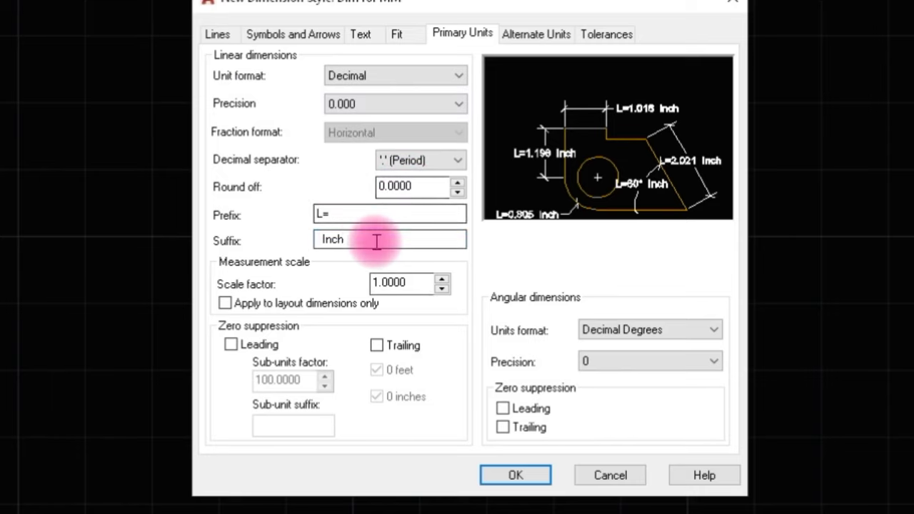
pyautogui.click(377, 242)
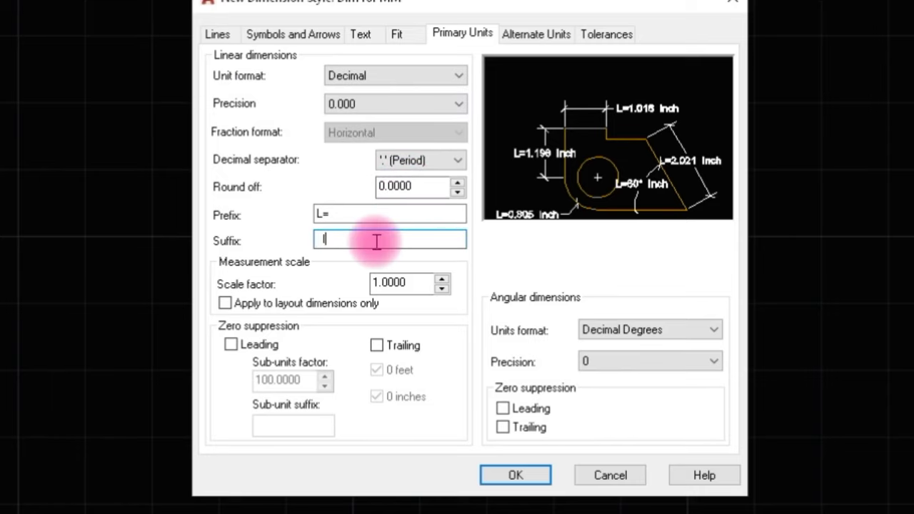
pyautogui.write('MM')
pyautogui.write('mm')
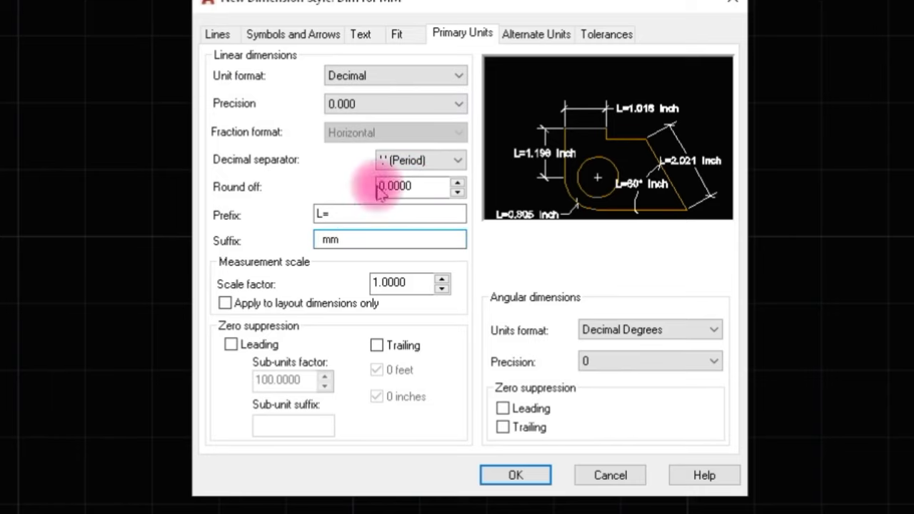
pyautogui.click(516, 475)
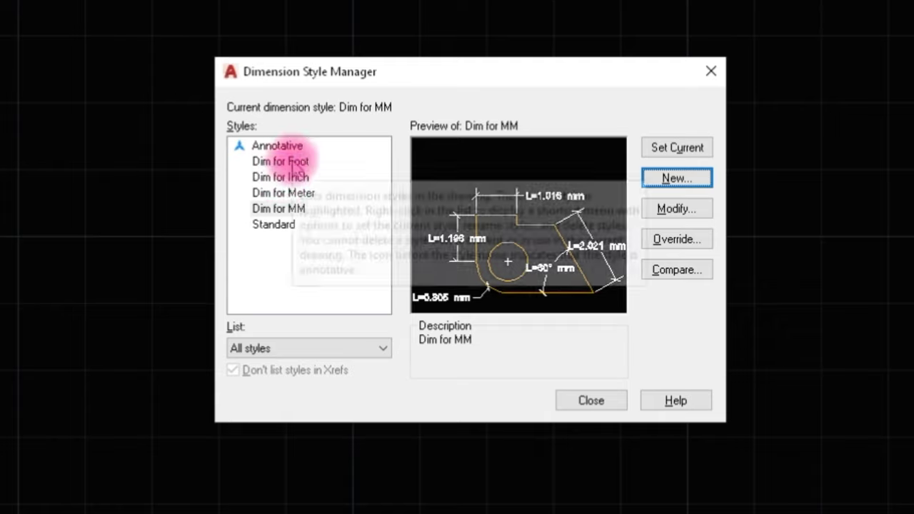
pyautogui.click(280, 161)
# Make Dim for Foot current and add a linear dimension reading L=4.544 Foot
pyautogui.click(675, 147)
pyautogui.click(591, 400)
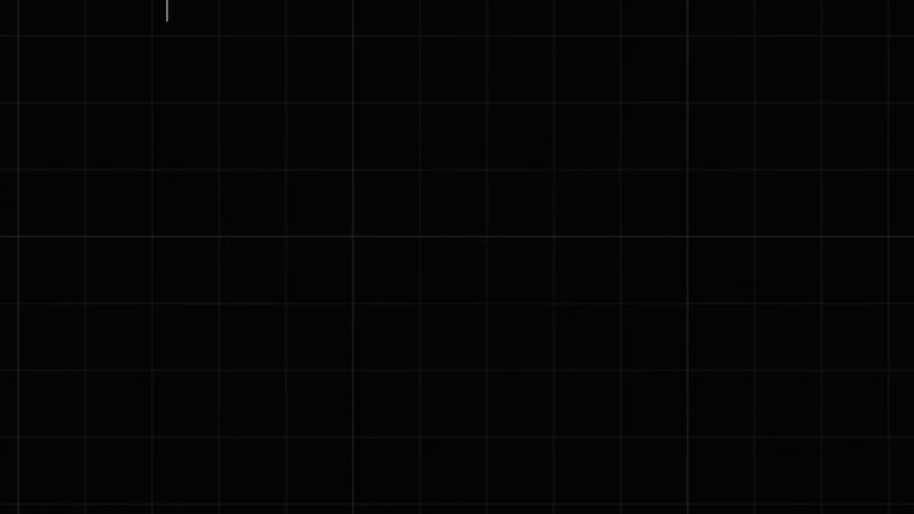
pyautogui.click(162, 98)
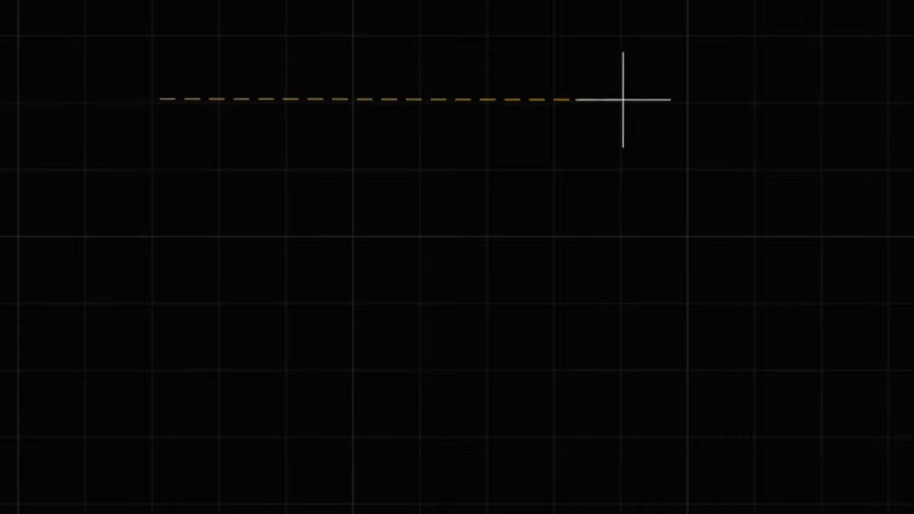
pyautogui.click(718, 128)
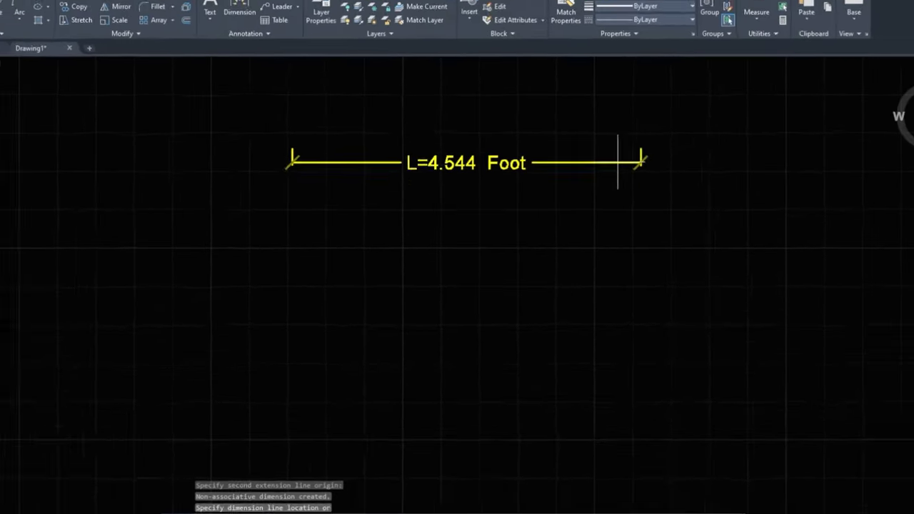
pyautogui.click(599, 191)
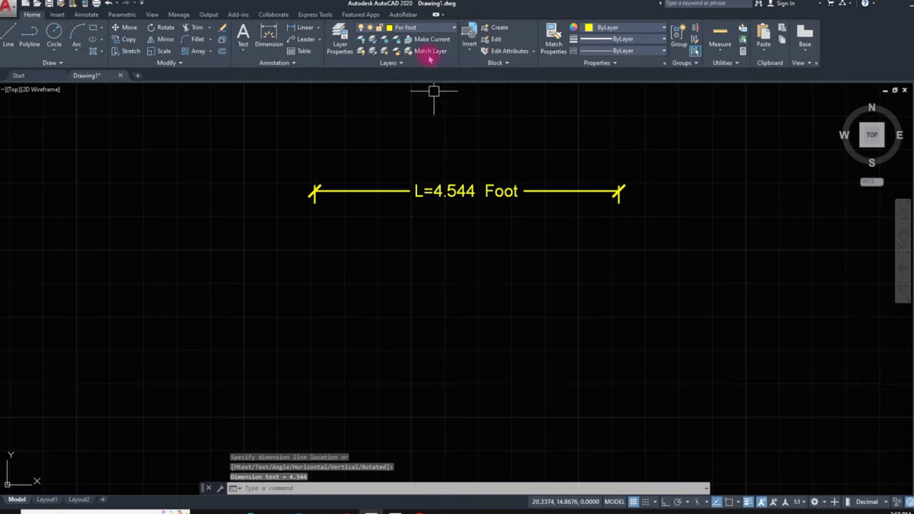
pyautogui.write('D')
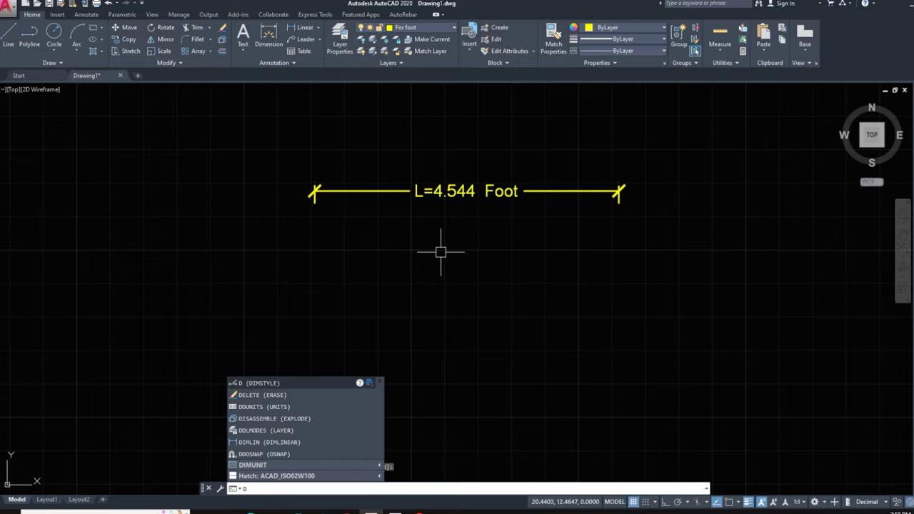
# Set Dim for Inch as the current style, then reopen the manager to modify it
pyautogui.press('space')
pyautogui.click(376, 220)
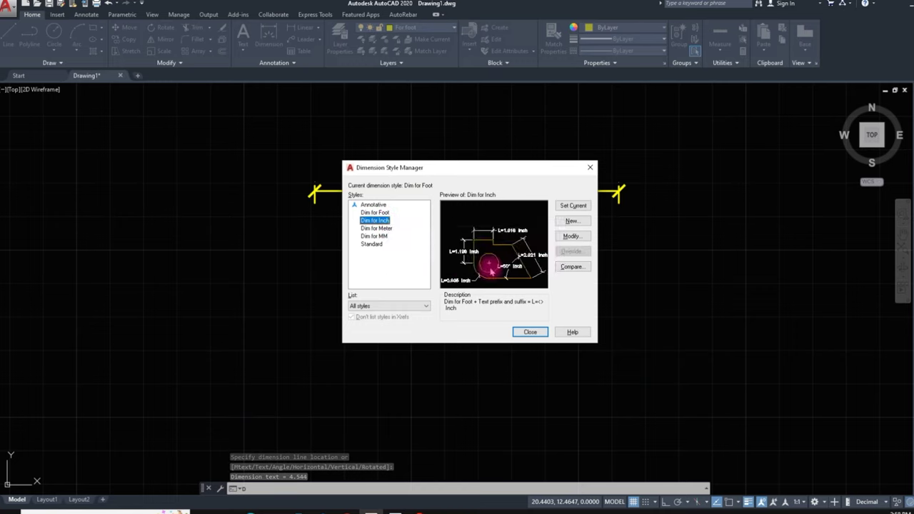
pyautogui.click(573, 205)
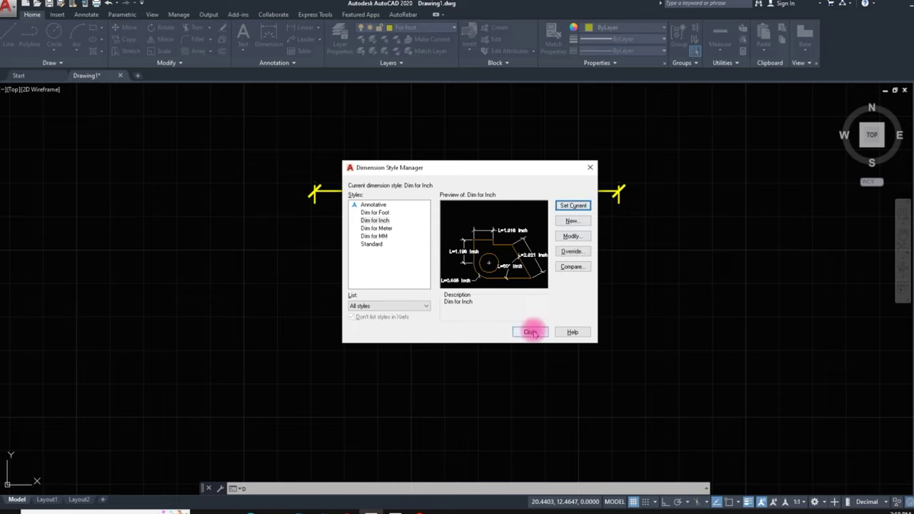
pyautogui.click(531, 333)
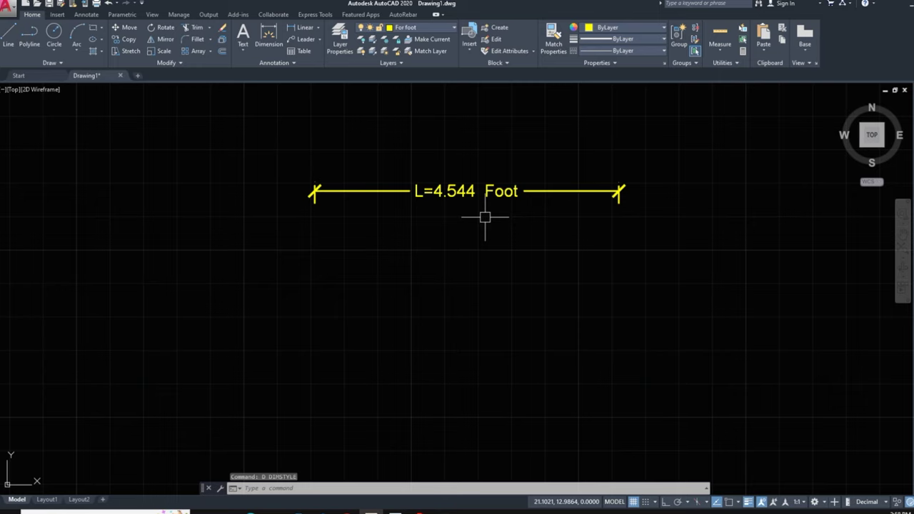
pyautogui.press('space')
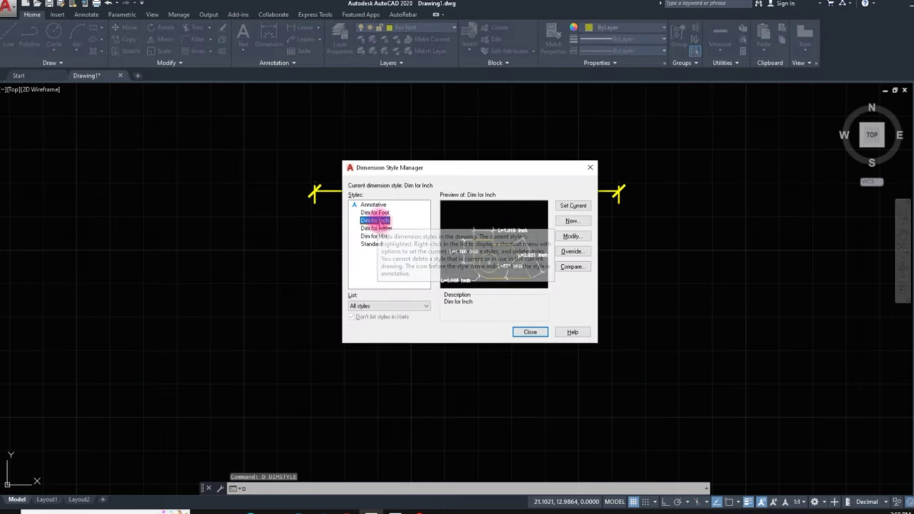
pyautogui.click(574, 237)
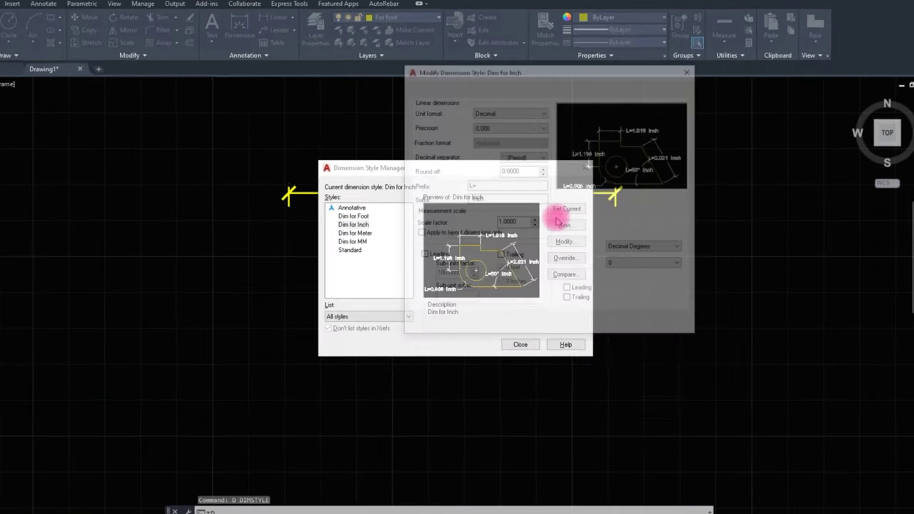
# Give Dim for Inch Architectural units with 0'-0" precision and make it the current style
pyautogui.click(547, 76)
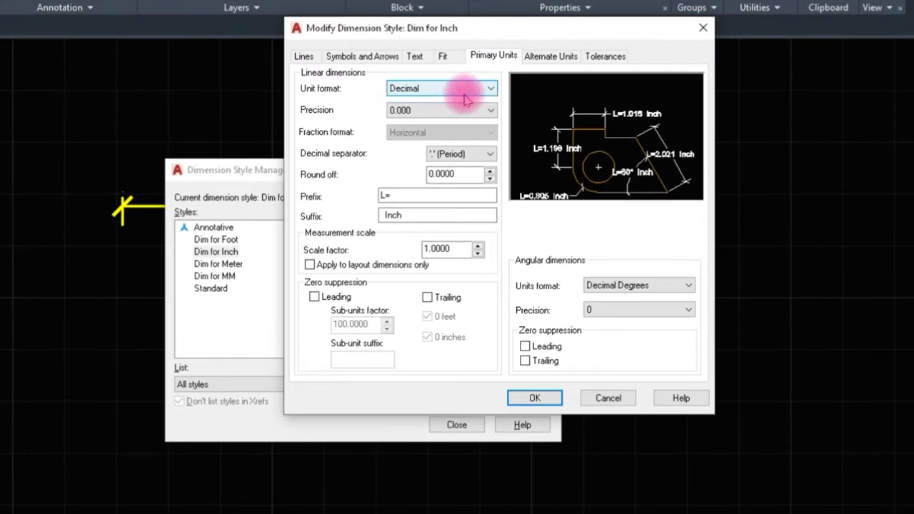
pyautogui.click(473, 93)
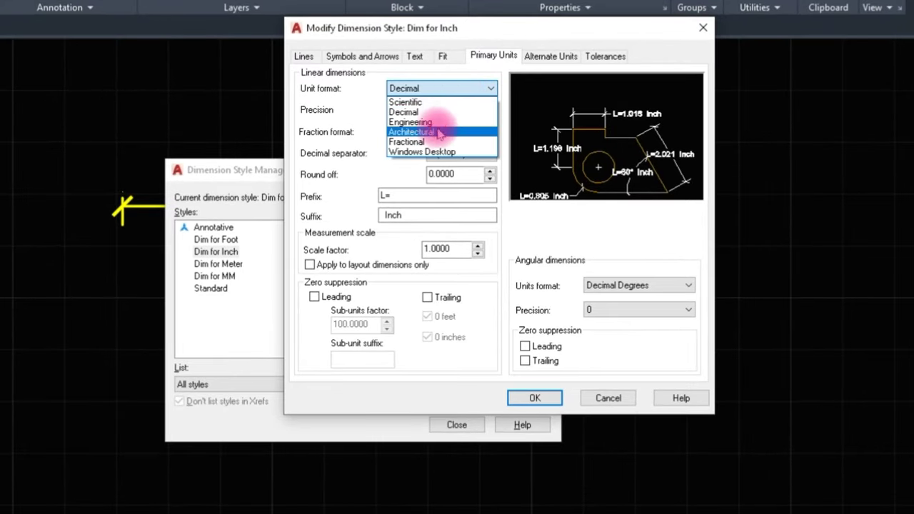
pyautogui.click(432, 131)
pyautogui.click(451, 111)
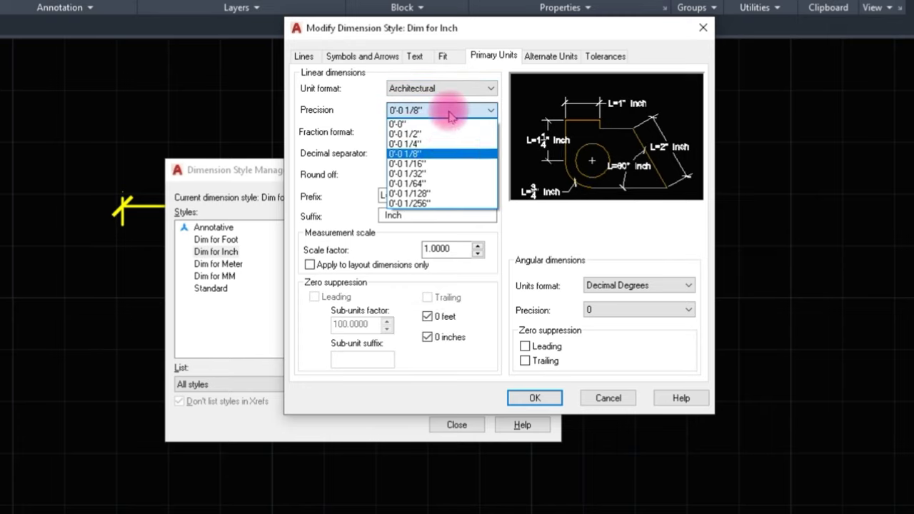
pyautogui.click(404, 124)
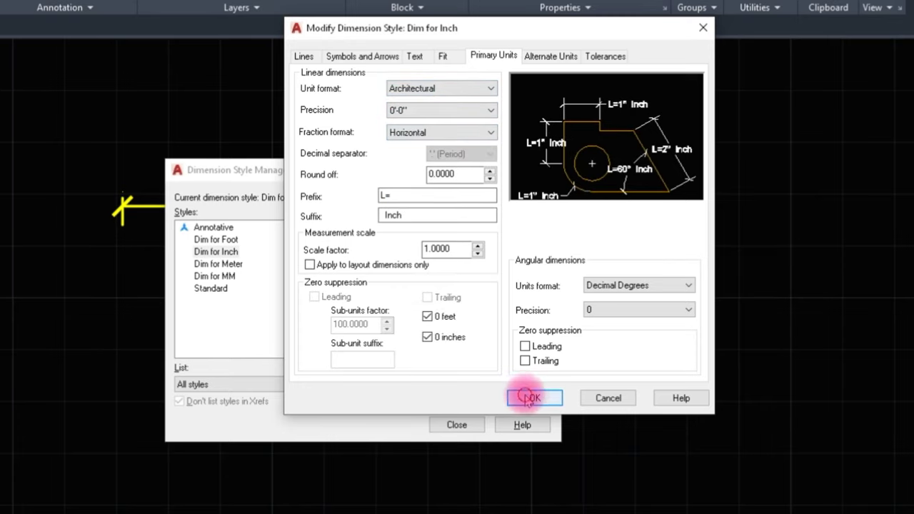
pyautogui.click(534, 397)
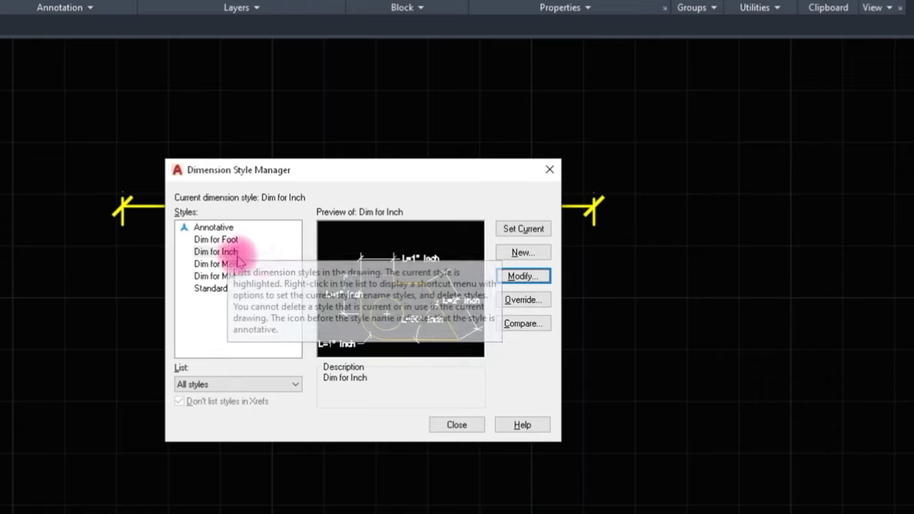
pyautogui.click(216, 253)
pyautogui.click(530, 236)
pyautogui.click(453, 425)
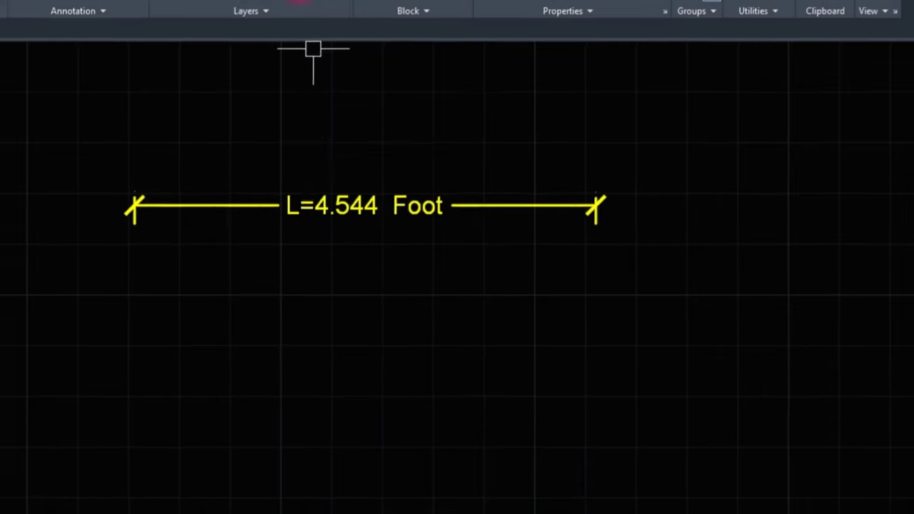
# On the For Inch layer, add an L=6" Inch linear dimension below the Foot one
pyautogui.click(400, 14)
pyautogui.click(398, 66)
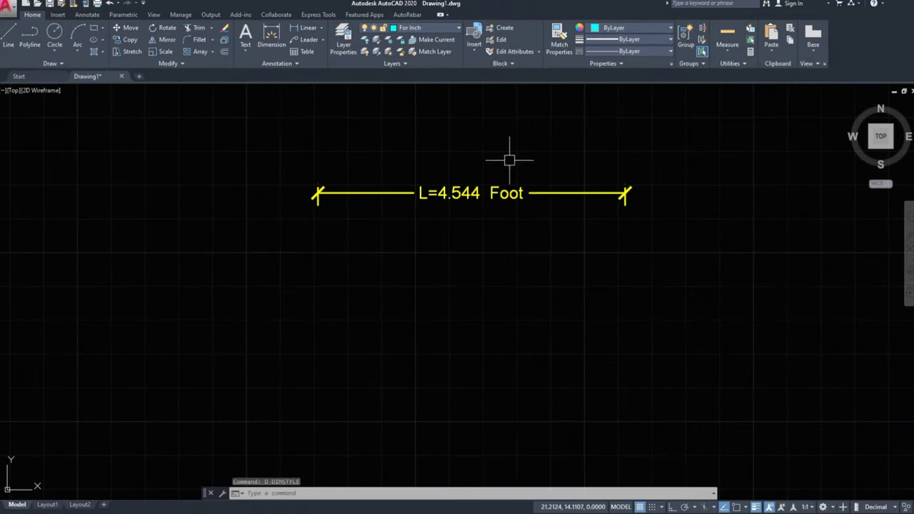
pyautogui.click(306, 30)
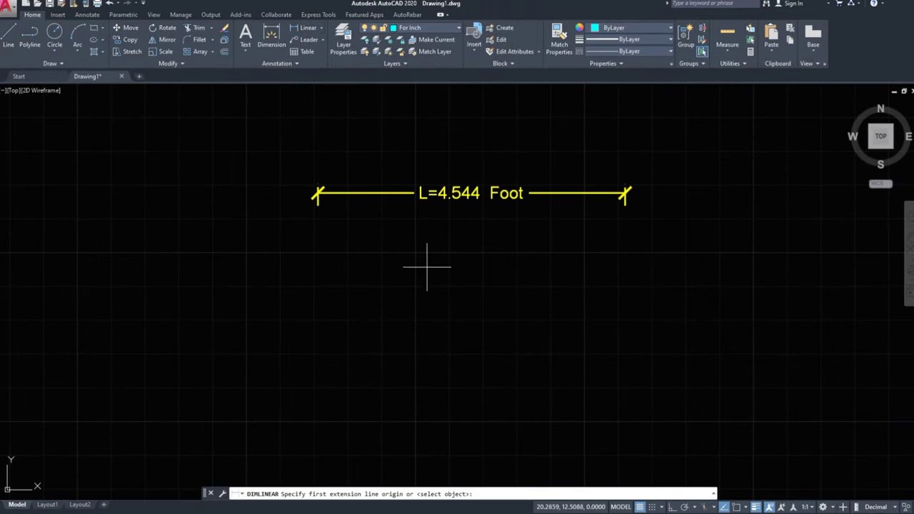
pyautogui.click(250, 237)
pyautogui.click(629, 234)
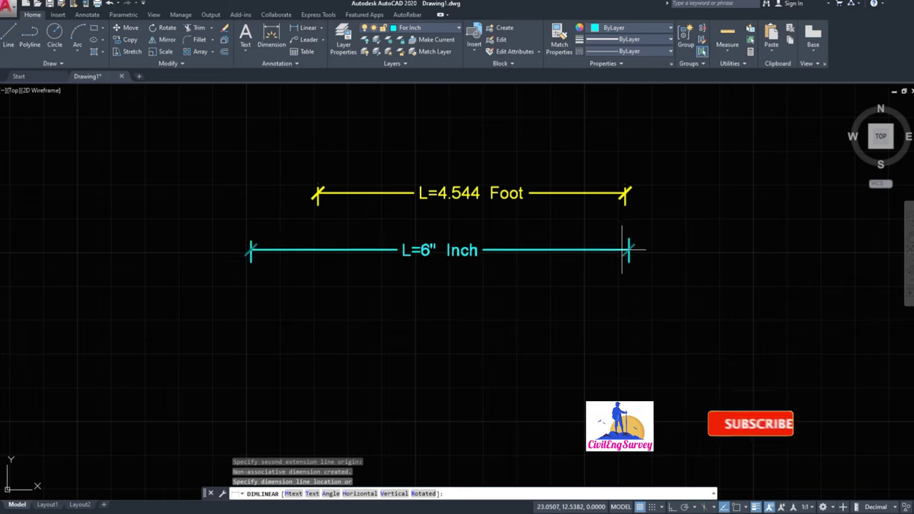
pyautogui.click(622, 250)
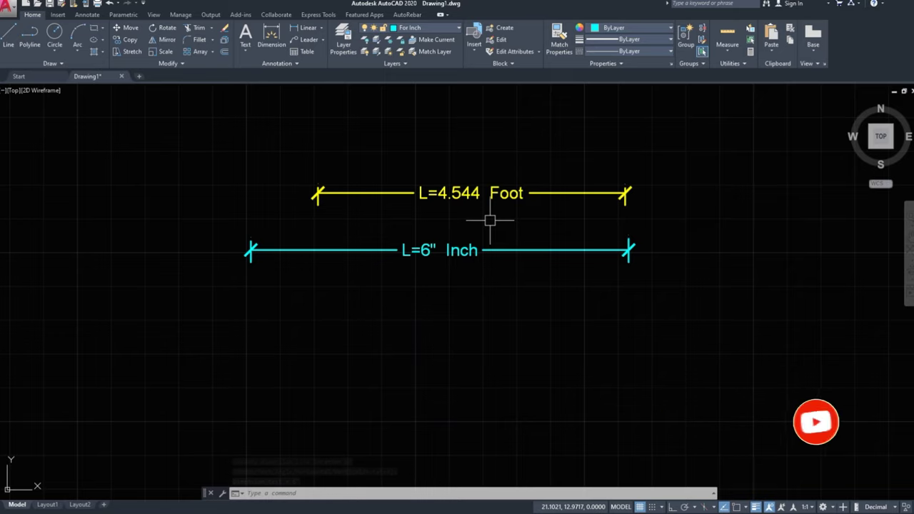
pyautogui.write('d')
pyautogui.press('space')
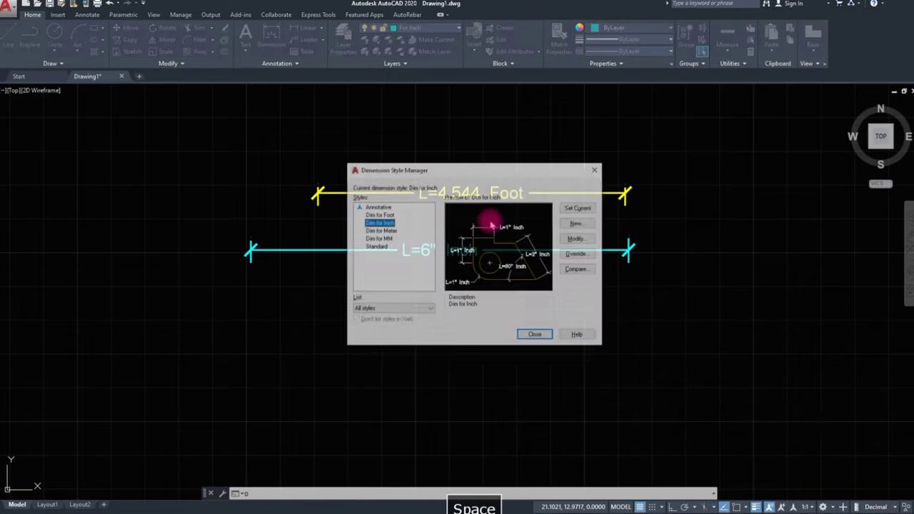
# Make Dim for Meter current and add an L=4.677 Meter linear dimension below the Inch one
pyautogui.click(381, 230)
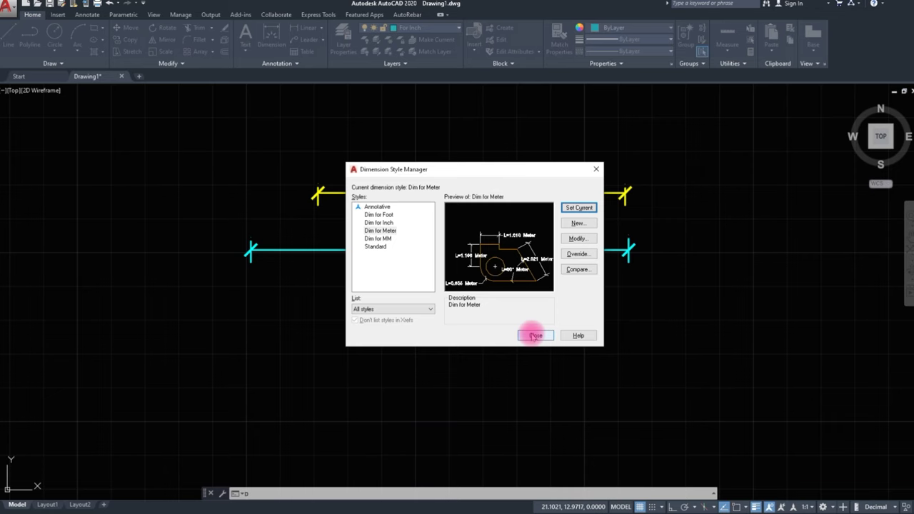
pyautogui.click(536, 336)
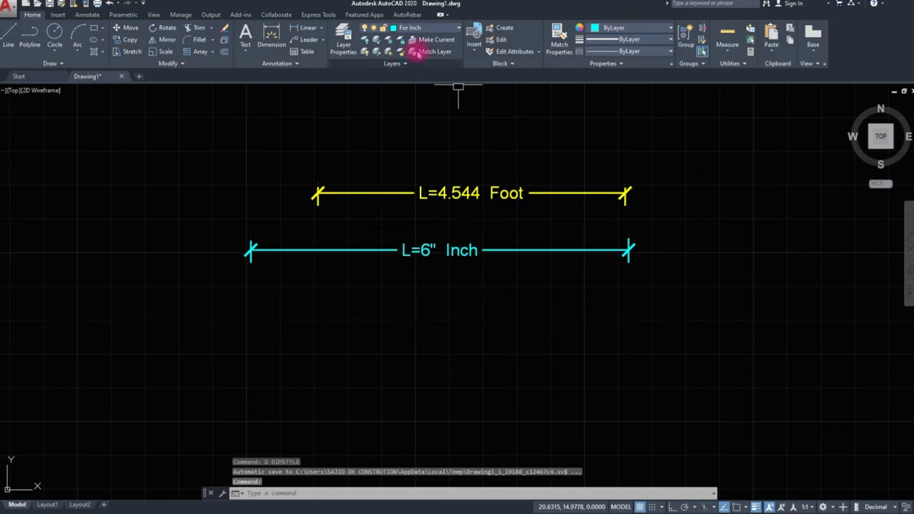
pyautogui.click(318, 30)
pyautogui.click(258, 293)
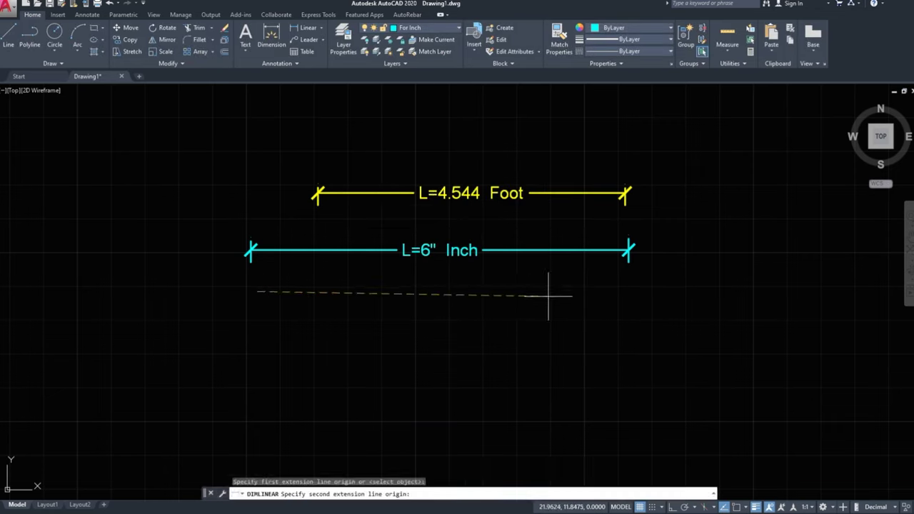
pyautogui.click(575, 297)
pyautogui.click(586, 310)
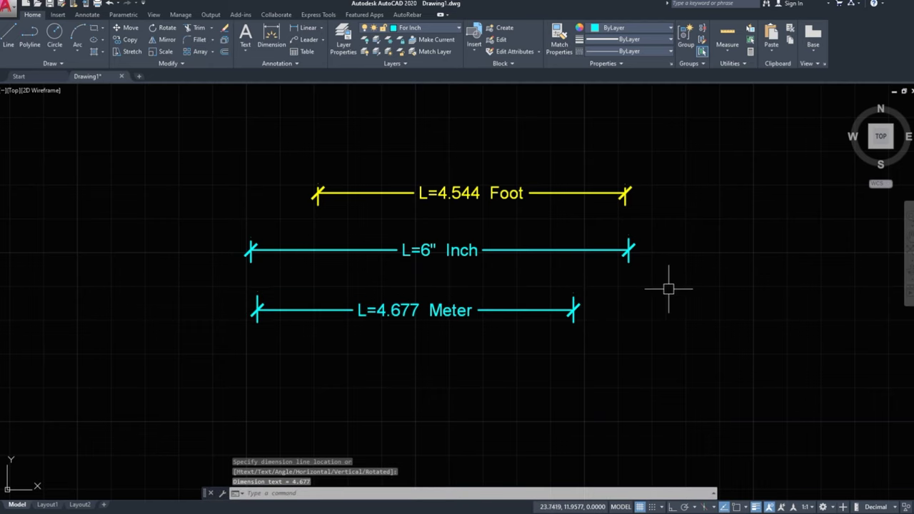
pyautogui.moveTo(673, 285); pyautogui.dragTo(578, 267, button='middle')
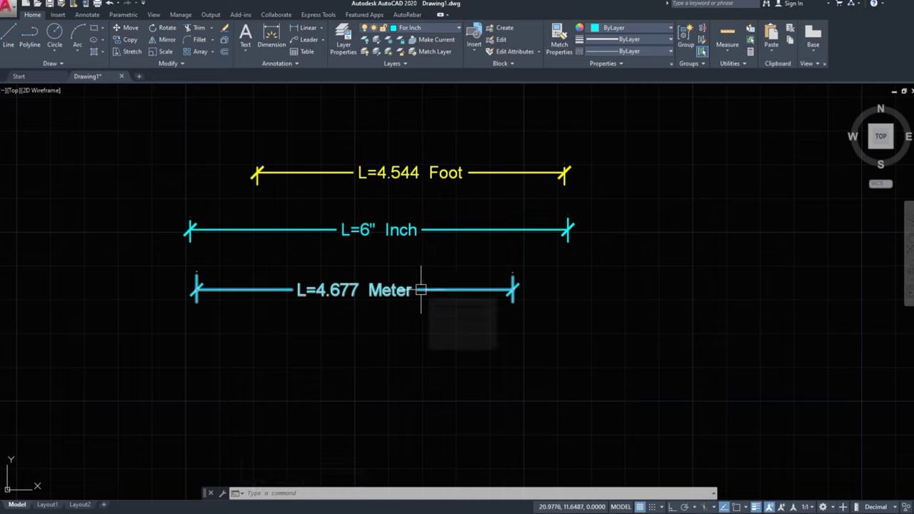
# Set the drawing units (UN) to Decimal with 0.000 precision and Meters insertion scale
pyautogui.write('u')
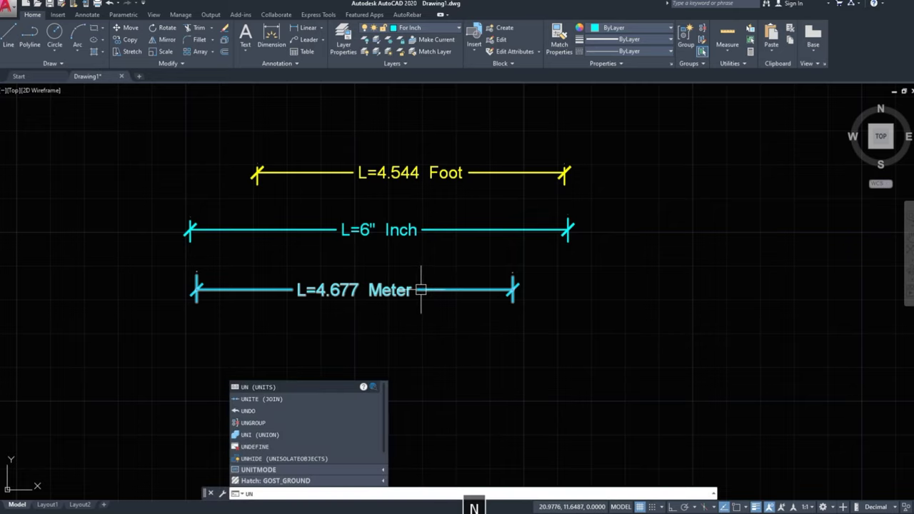
pyautogui.press('space')
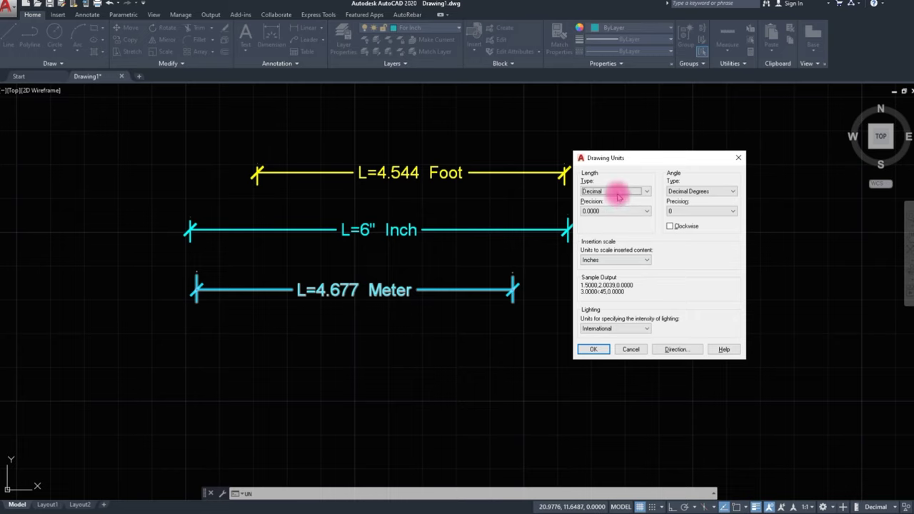
pyautogui.click(618, 190)
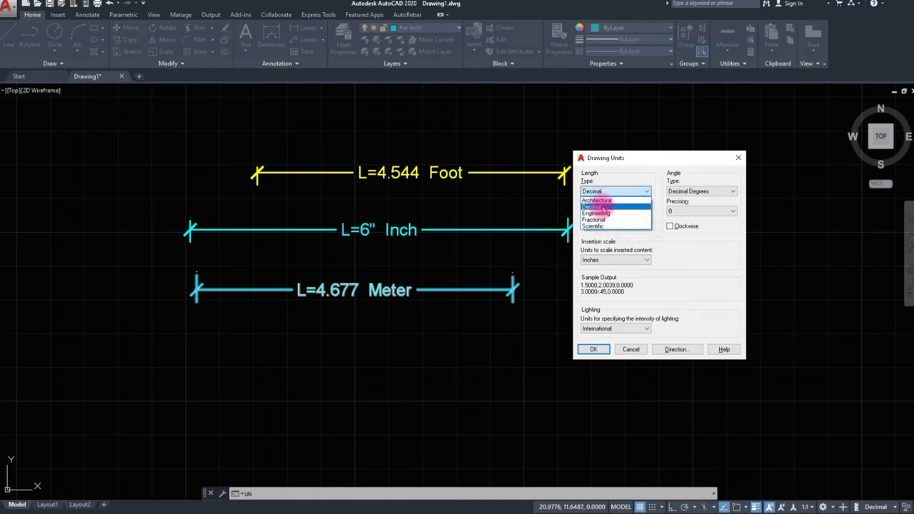
pyautogui.click(611, 206)
pyautogui.click(616, 211)
pyautogui.click(596, 237)
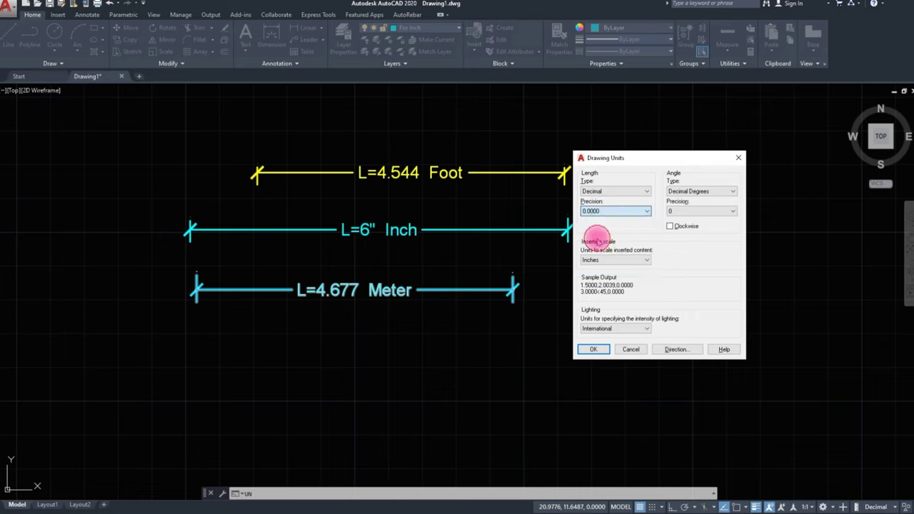
pyautogui.click(632, 261)
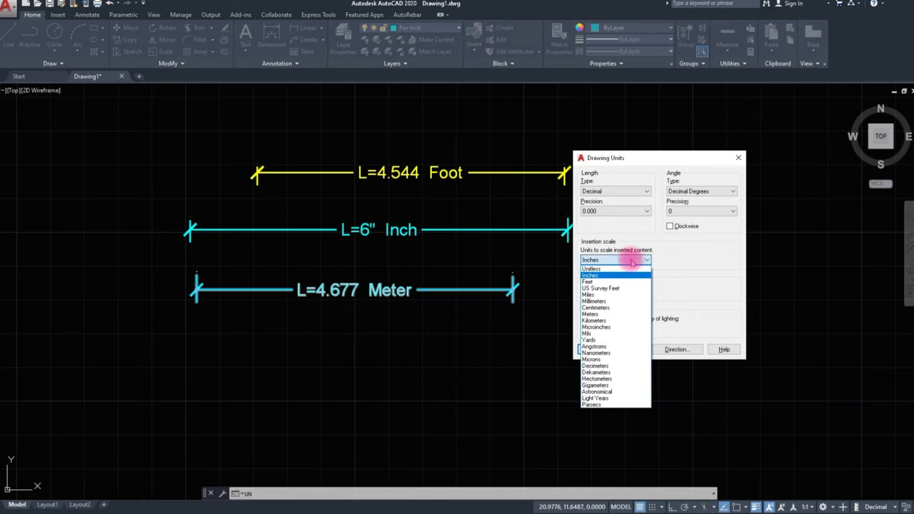
pyautogui.click(594, 315)
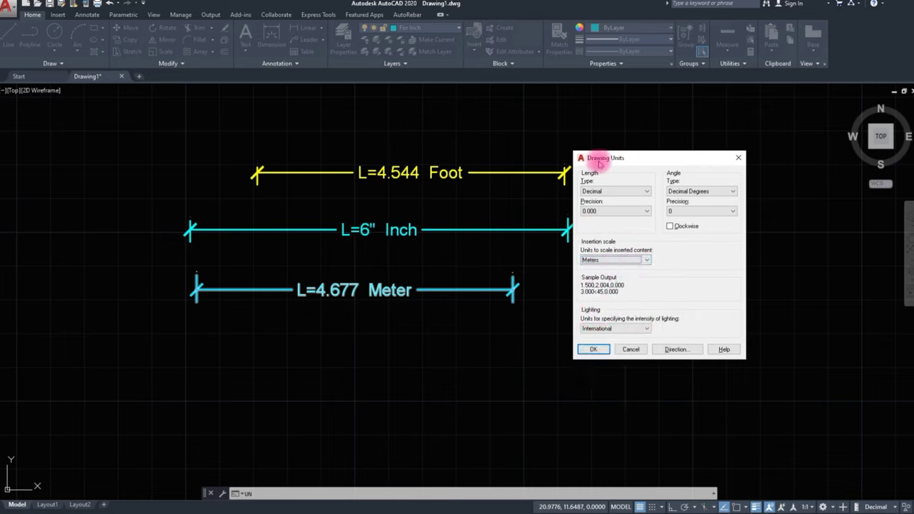
pyautogui.click(593, 350)
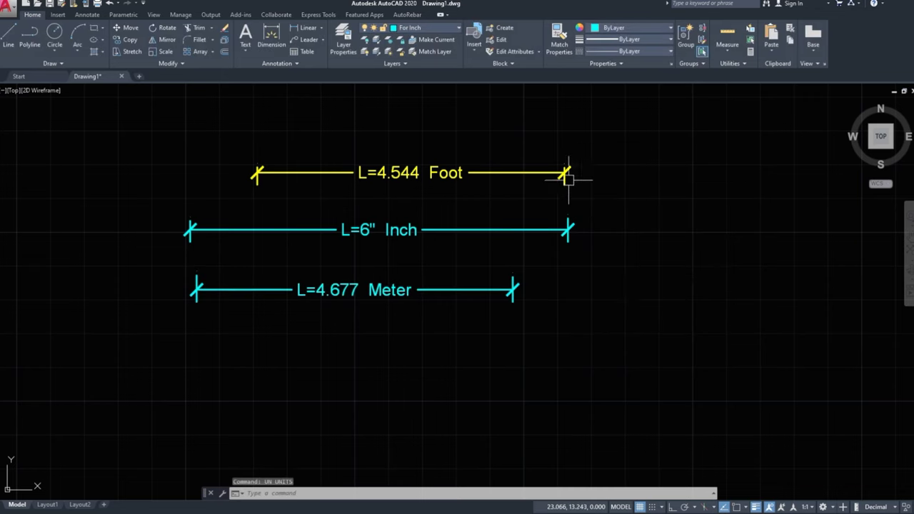
# Delete the L=4.677 Meter dimension and redraw it below the Inch one as L=4.882 Meter
pyautogui.click(366, 289)
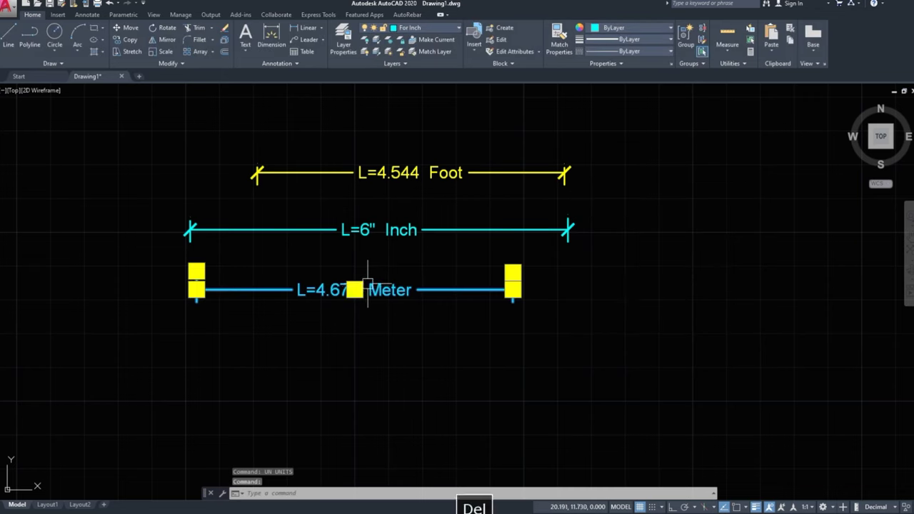
pyautogui.press('Delete')
pyautogui.click(305, 28)
pyautogui.click(201, 261)
pyautogui.click(532, 261)
pyautogui.click(536, 274)
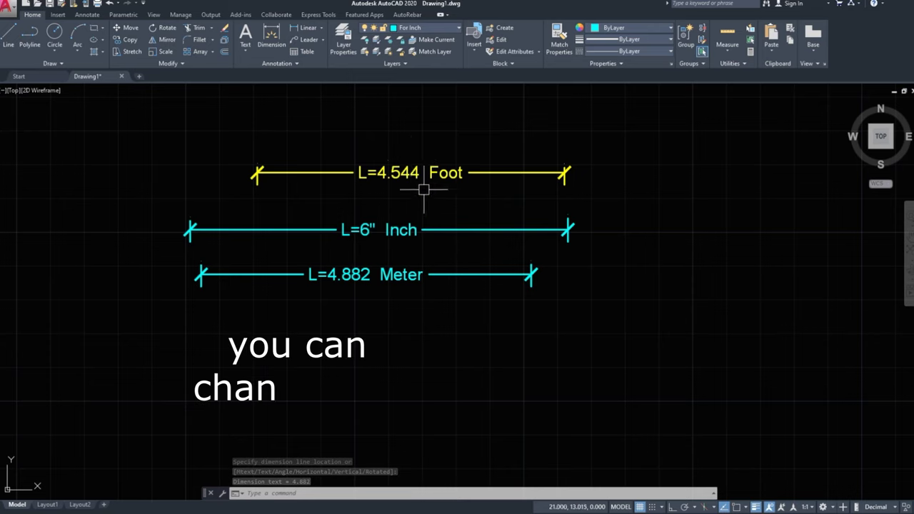
# Select the Dim for MM style in the Dimension Style Manager (D)
pyautogui.write('d')
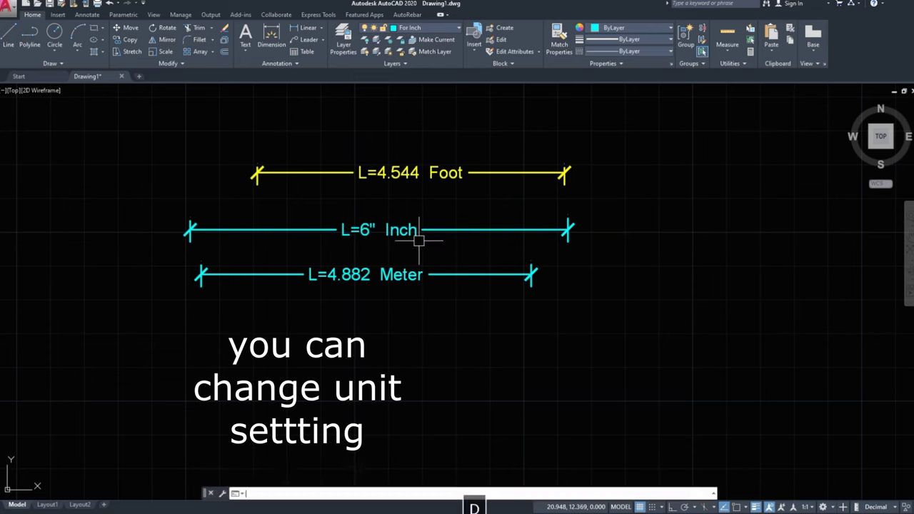
pyautogui.press('space')
pyautogui.click(377, 238)
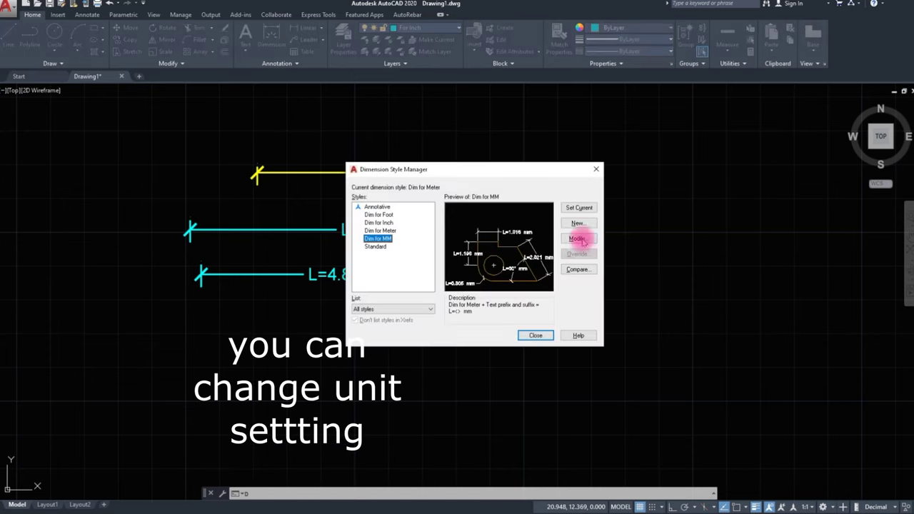
# Make Dim for MM the current dimension style
pyautogui.click(579, 208)
pyautogui.click(537, 336)
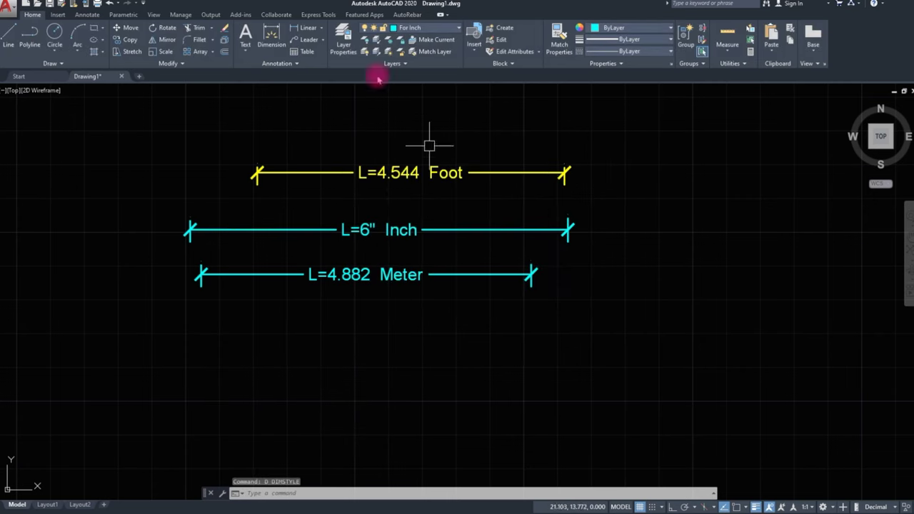
pyautogui.click(306, 30)
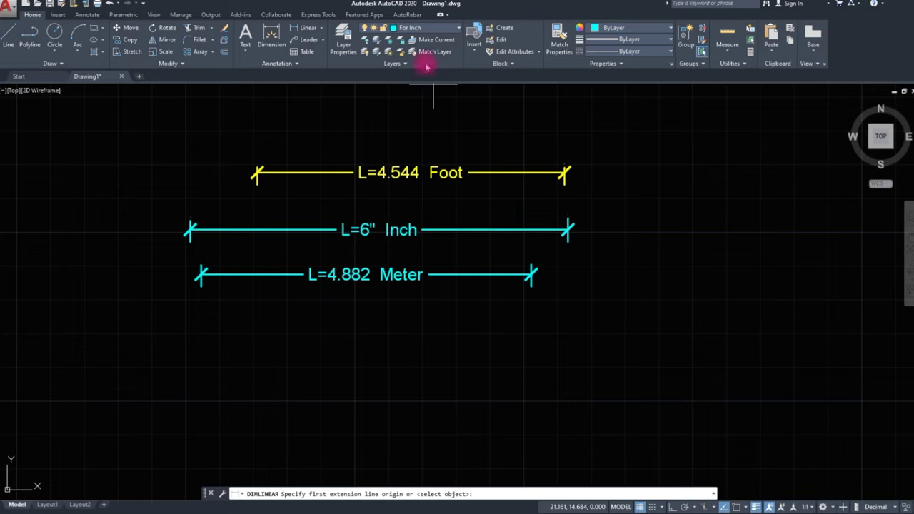
pyautogui.press('Escape')
# On the For mm layer, add a green L=7.088 mm linear dimension below the Meter one
pyautogui.click(454, 30)
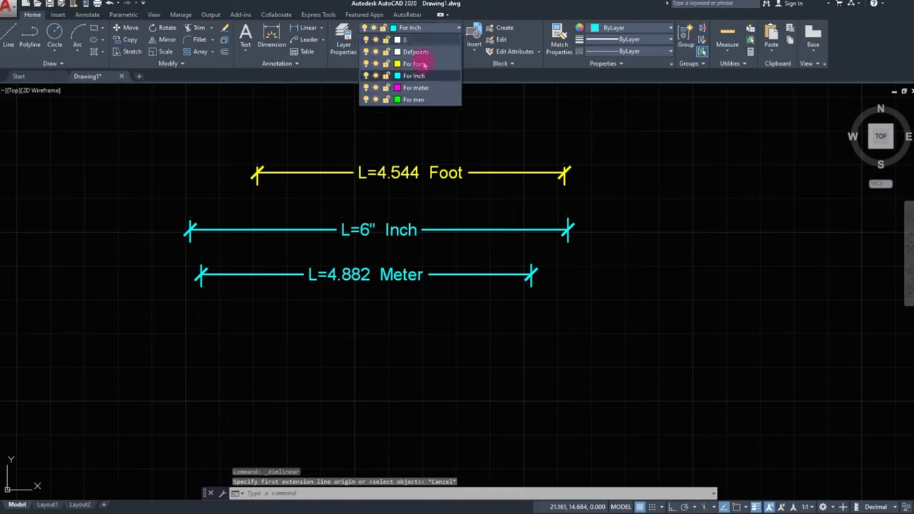
pyautogui.click(414, 100)
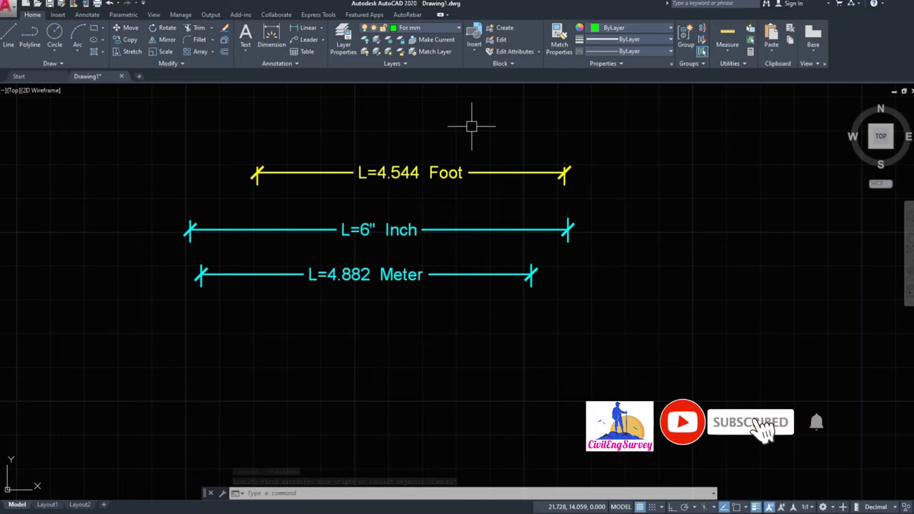
pyautogui.click(308, 27)
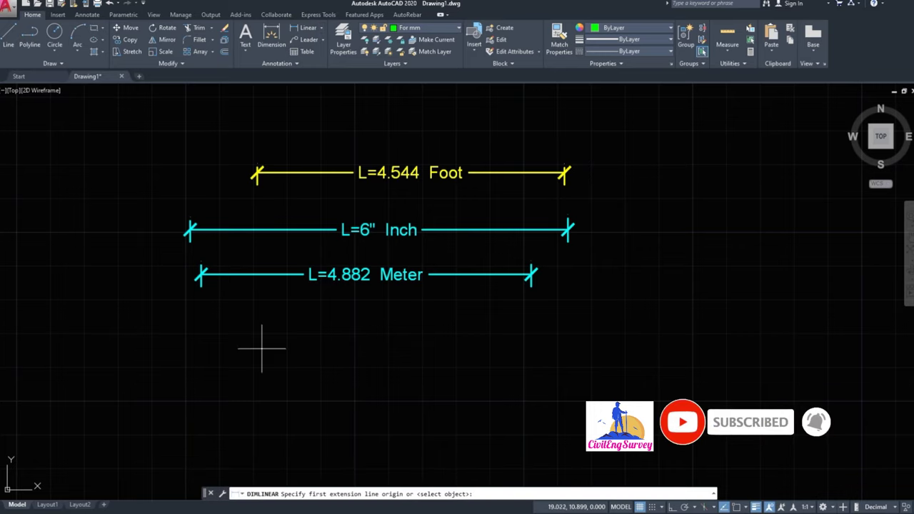
pyautogui.click(169, 325)
pyautogui.click(649, 321)
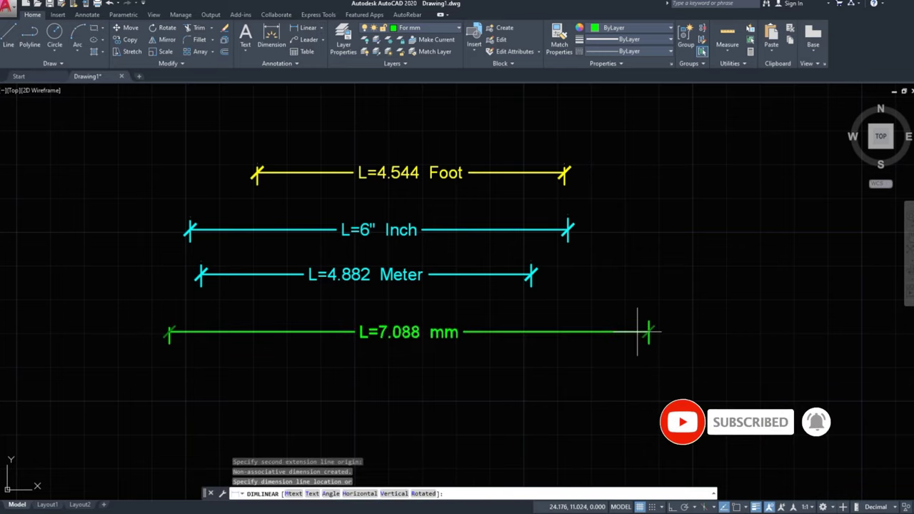
pyautogui.click(638, 331)
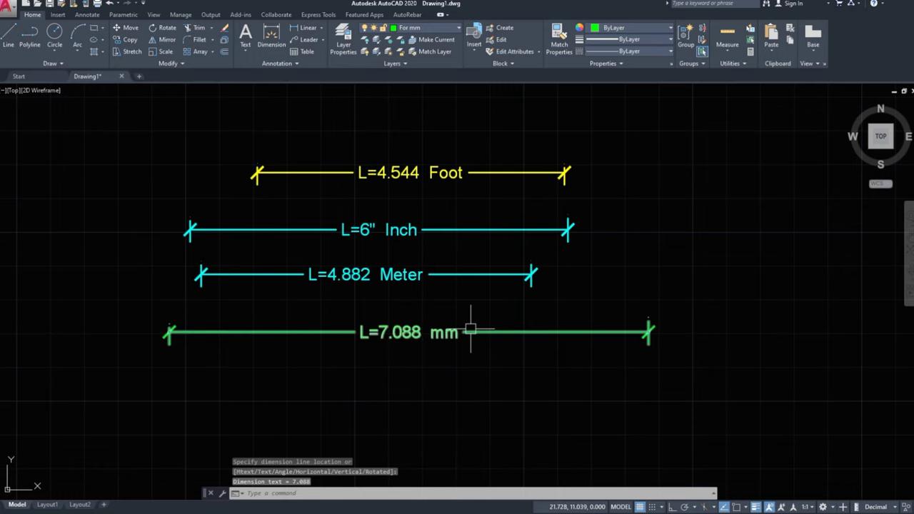
# On the For meter layer, add a magenta L=7.206 mm linear dimension beneath the green one
pyautogui.click(439, 27)
pyautogui.click(421, 89)
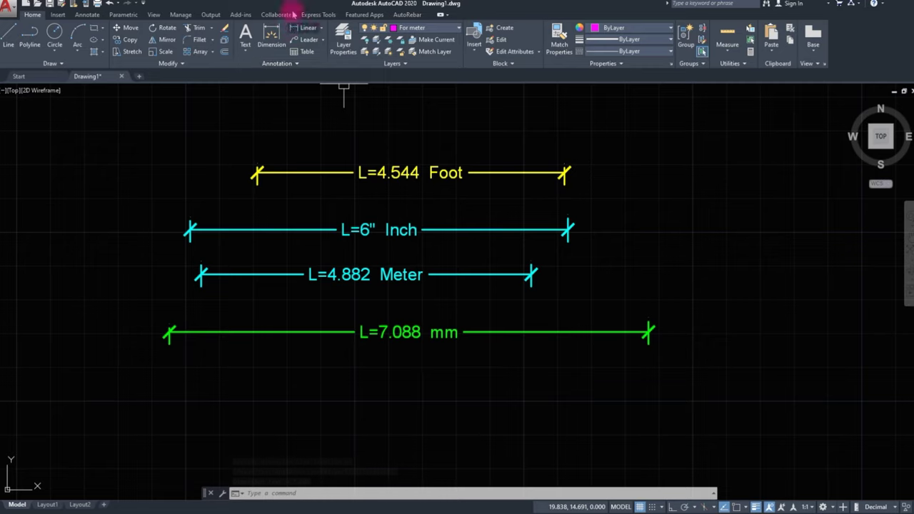
pyautogui.click(299, 28)
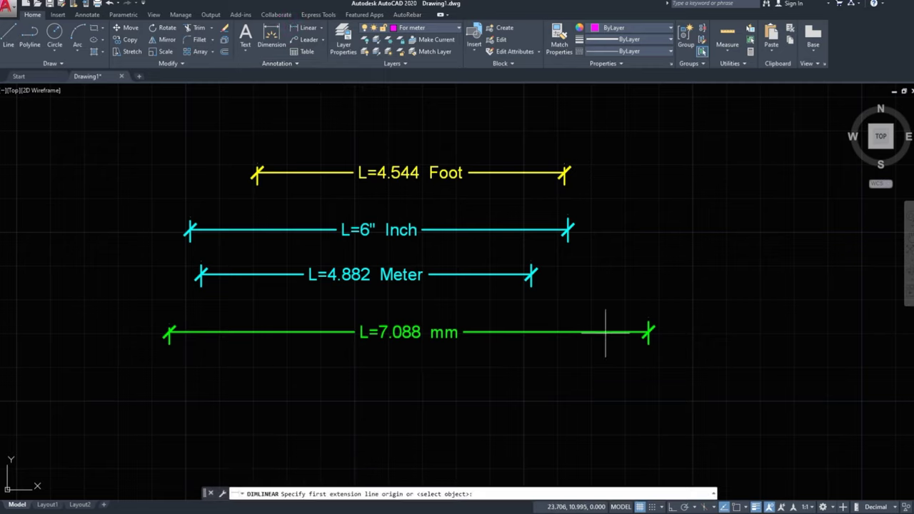
pyautogui.click(269, 388)
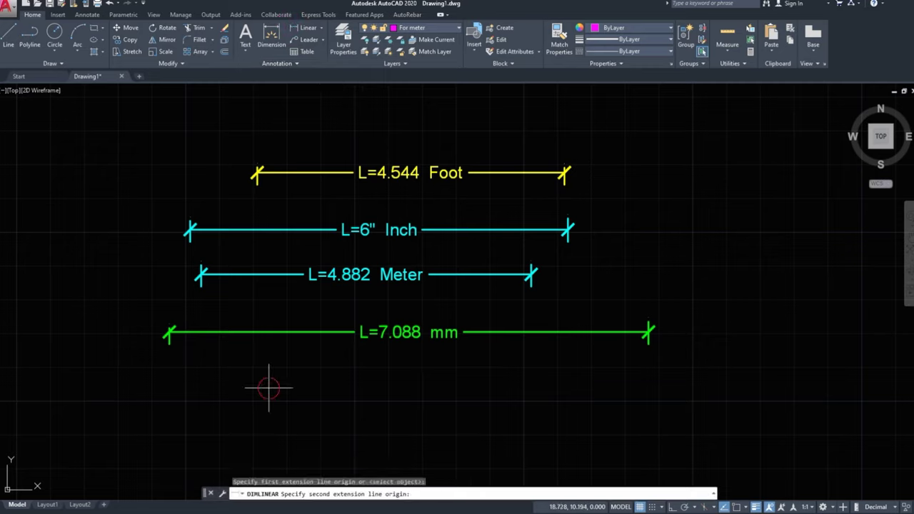
pyautogui.click(757, 375)
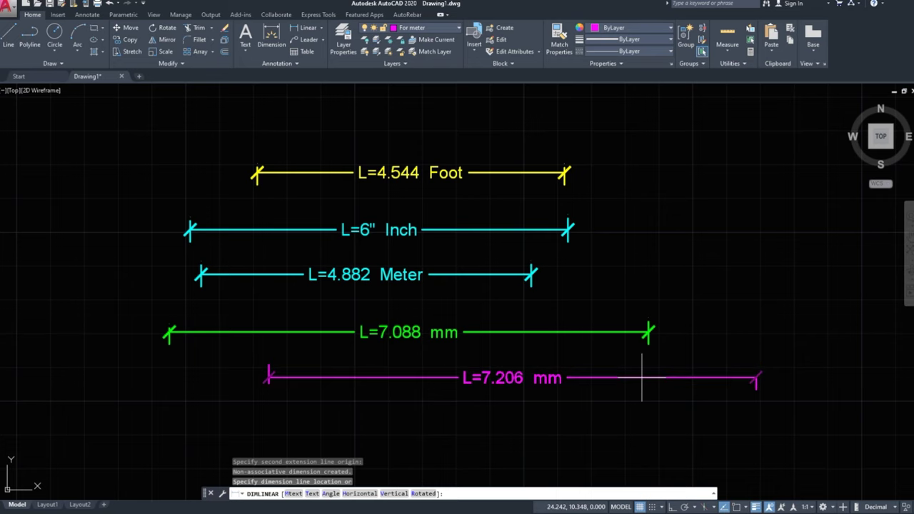
pyautogui.click(697, 369)
pyautogui.moveTo(765, 265); pyautogui.dragTo(765, 270, button='middle')
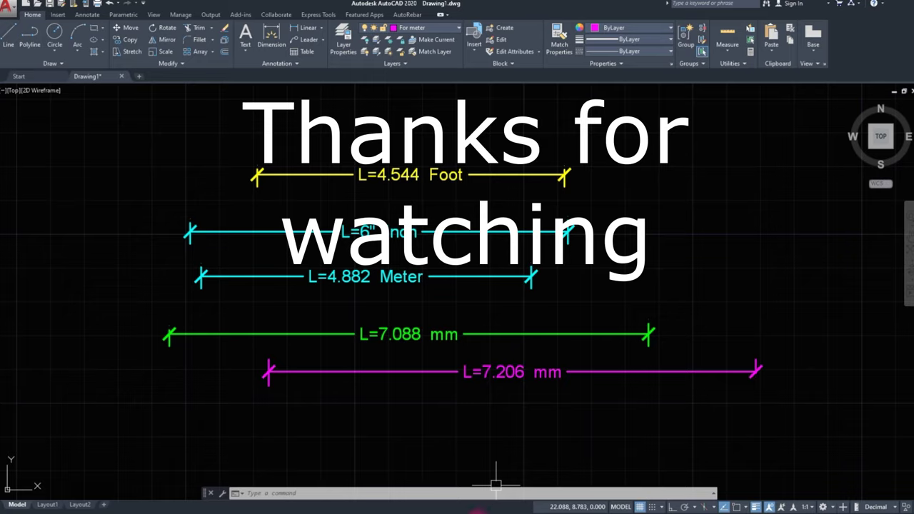
pyautogui.click(478, 512)
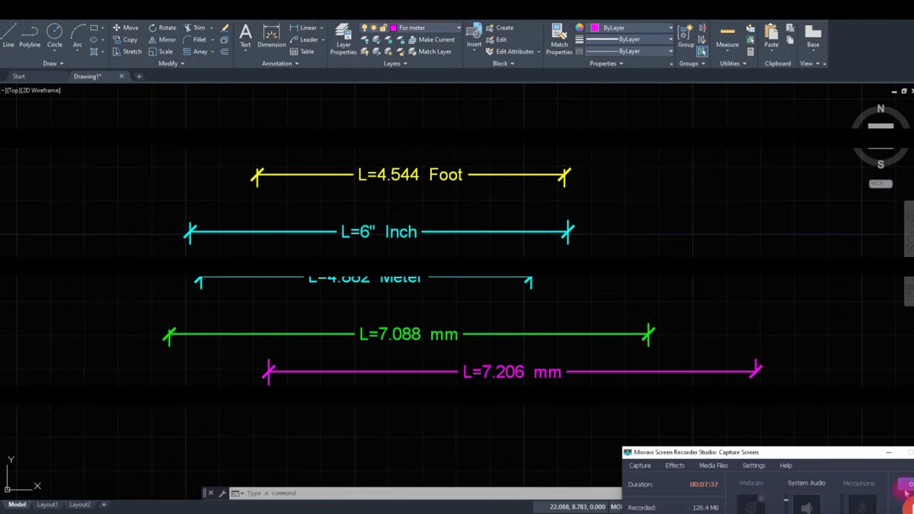